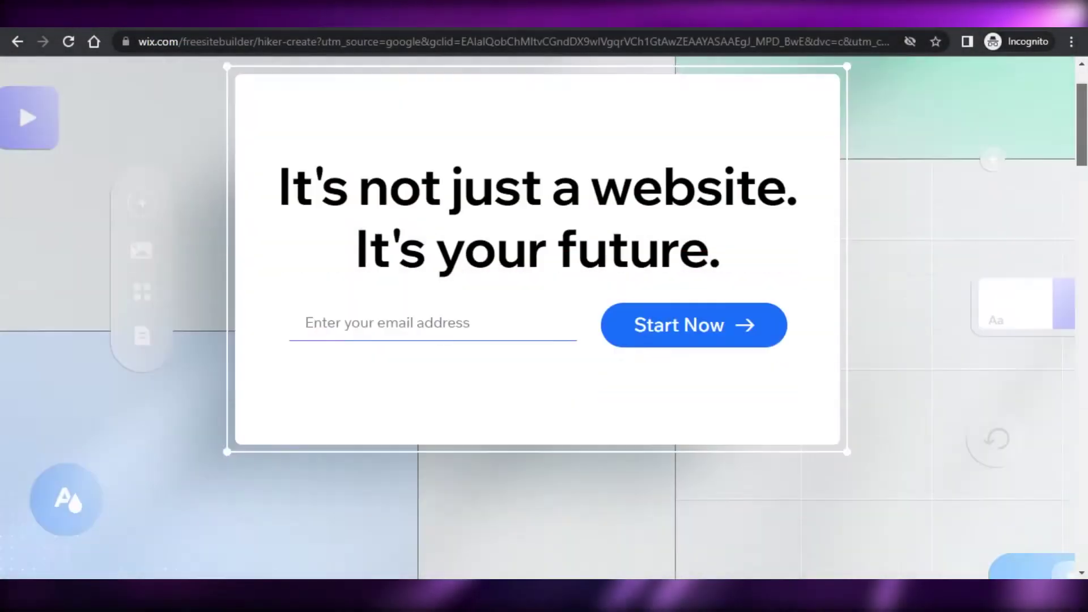
- Scroll through the Wix signup page and click into the email address field
scroll(544, 317, "down", 10)
scroll(1081, 397, "down", 15)
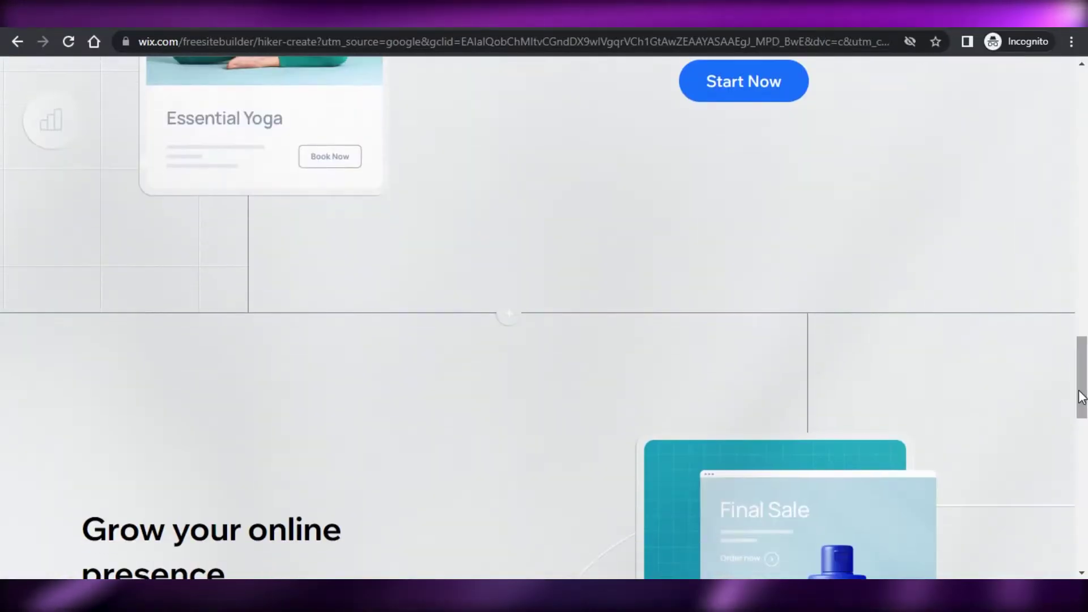
scroll(1081, 385, "down", 10)
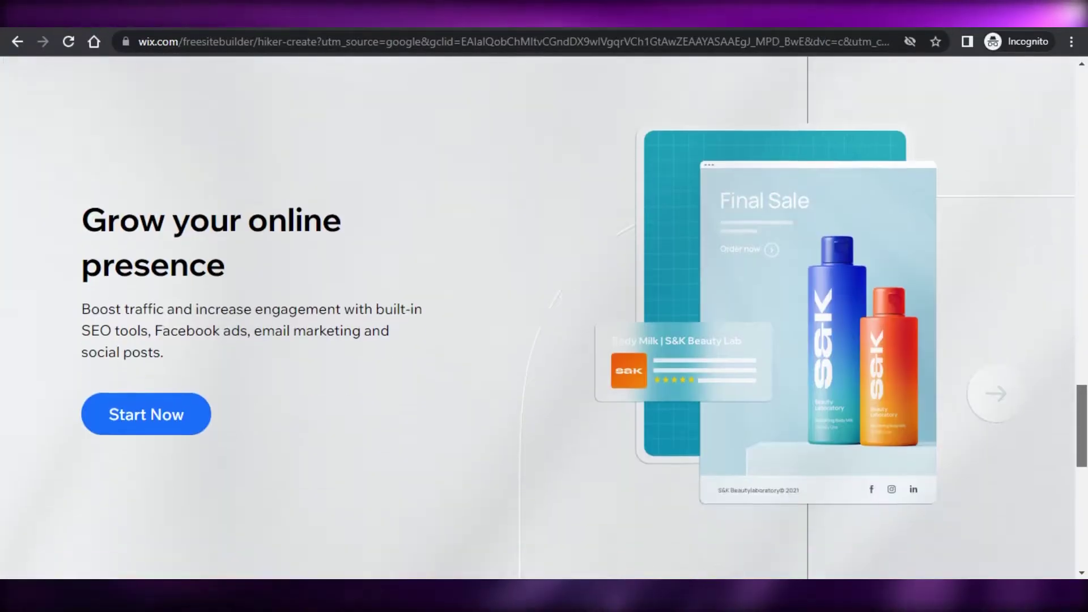
scroll(544, 317, "down", 6)
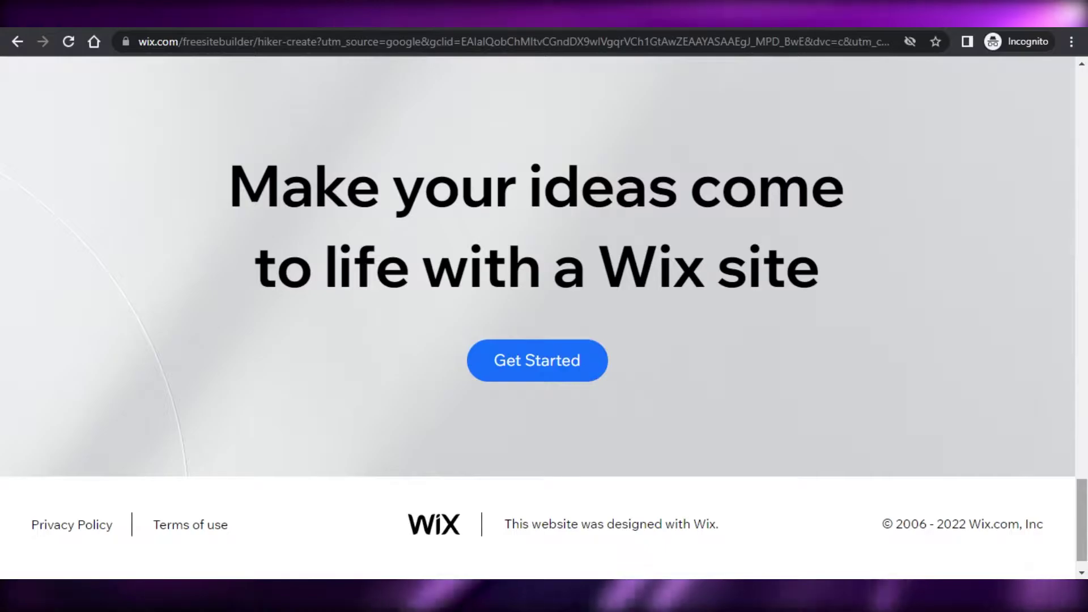
scroll(544, 317, "up", 20)
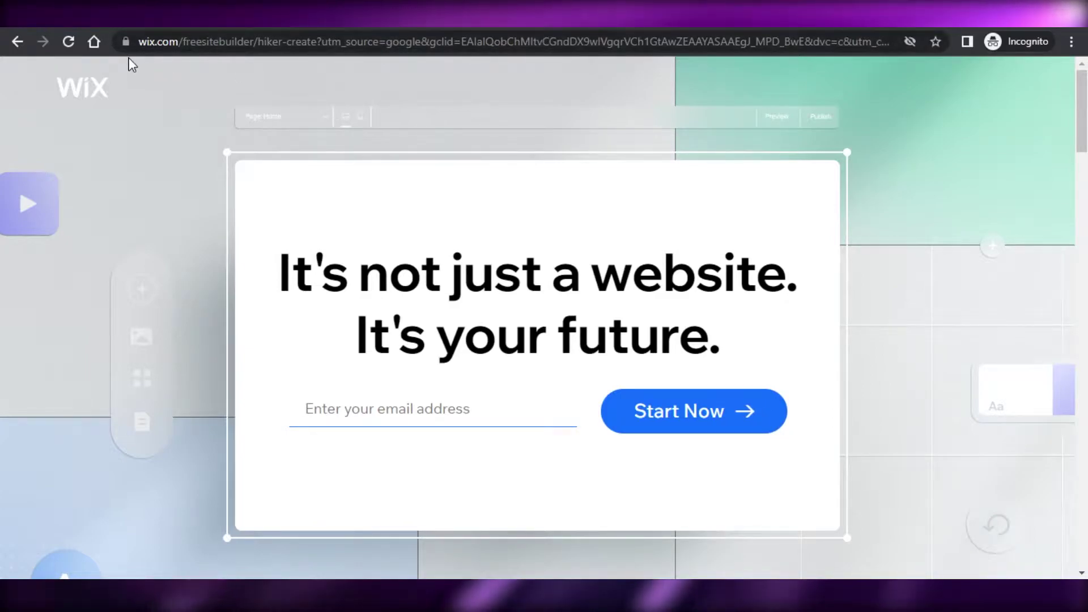
left_click(374, 413)
left_click(809, 222)
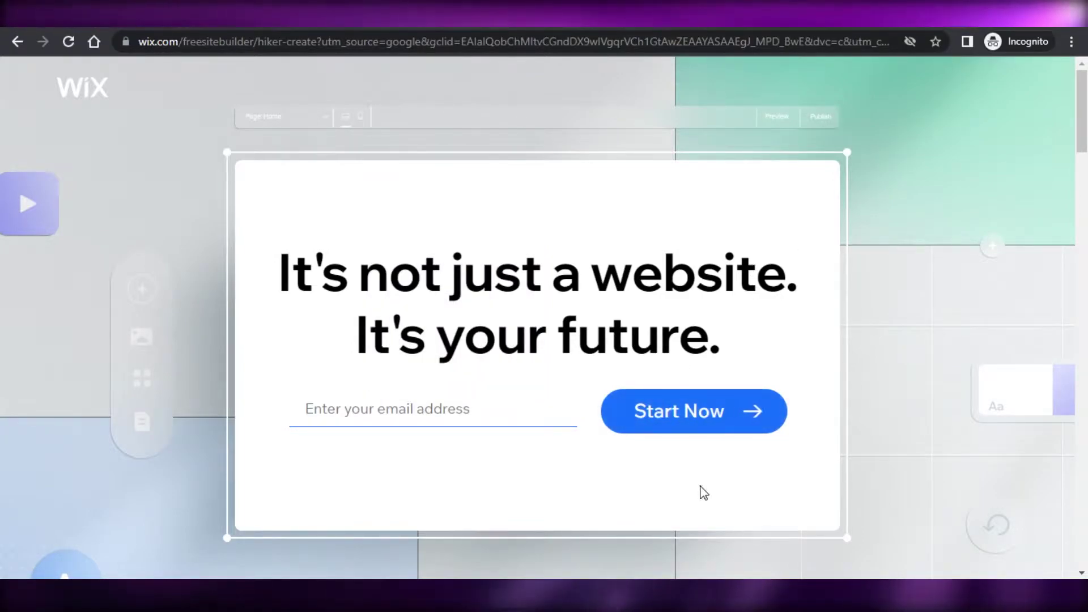
- Switch to the My Sites window and start creating a new site
mouse_move(605, 595)
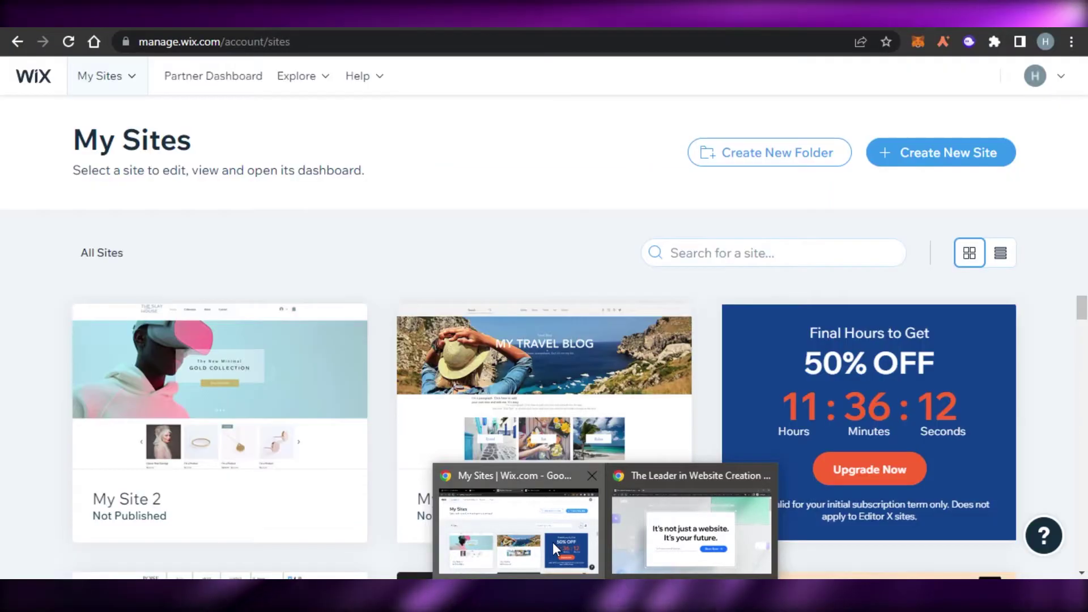
left_click(552, 542)
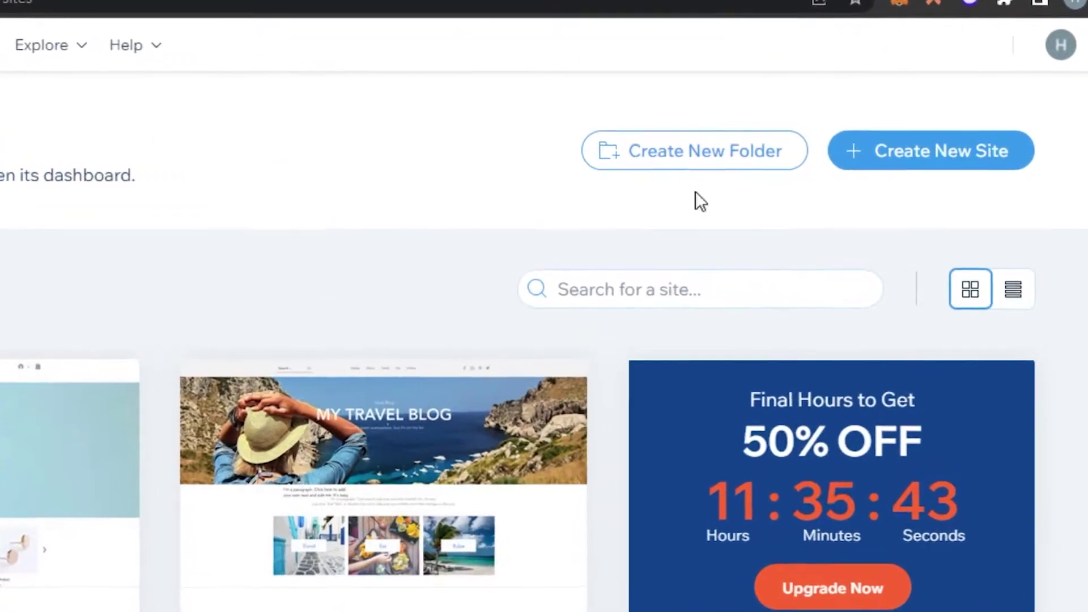
left_click(879, 155)
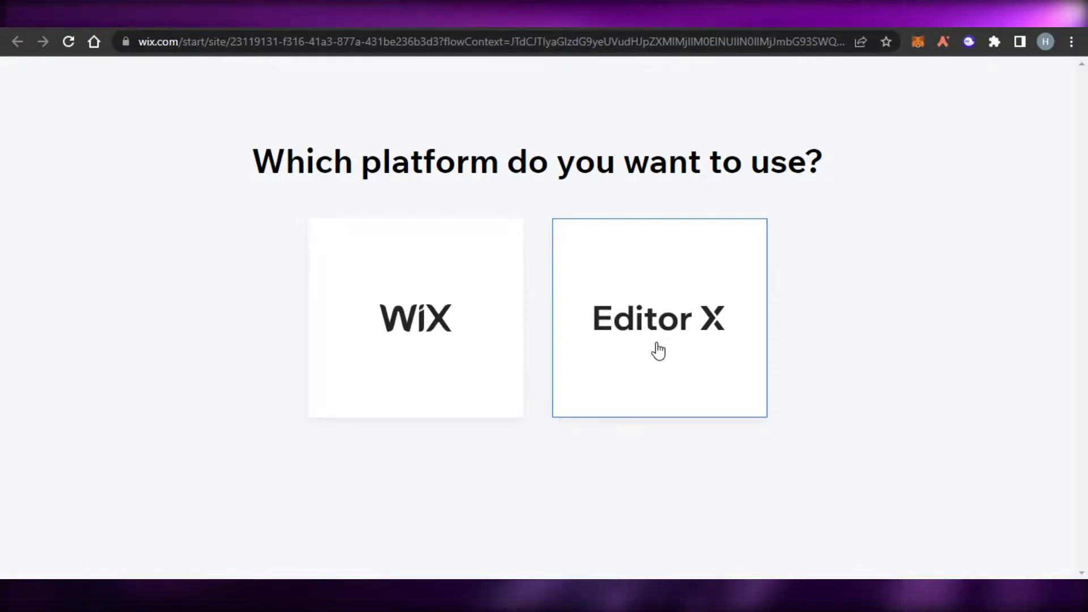
- Choose the standard Wix platform and scroll through the TEST SHOP home page
left_click(456, 331)
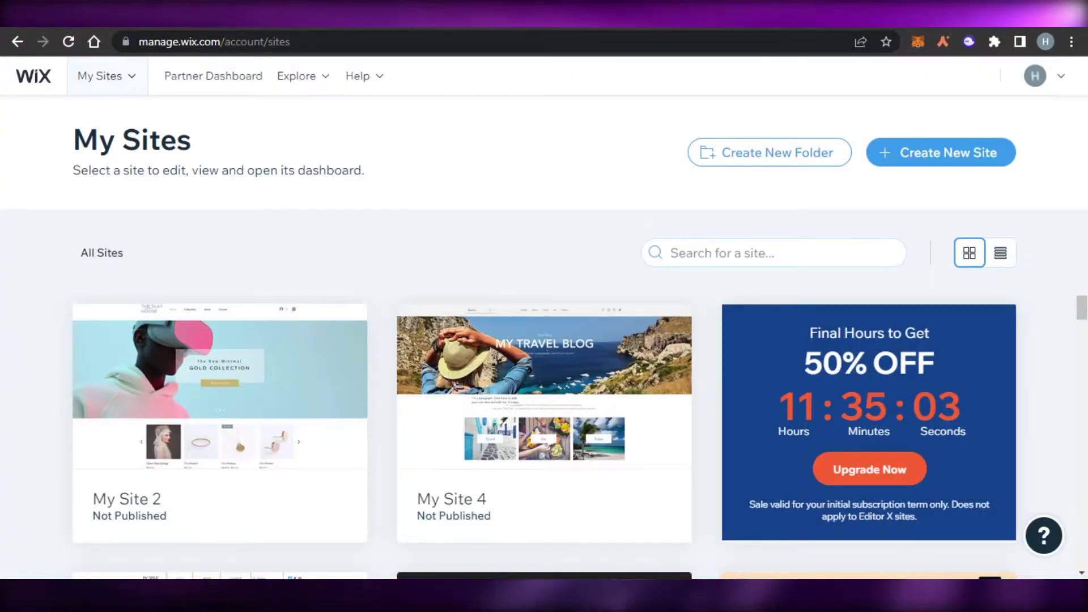
scroll(1084, 300, "down", 4)
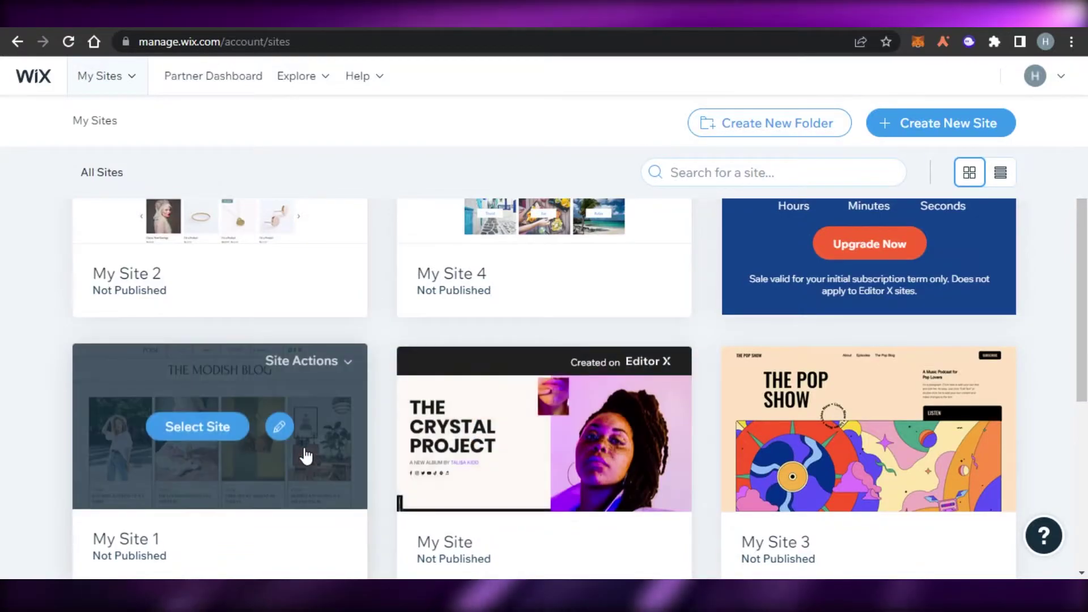
scroll(289, 396, "down", 2)
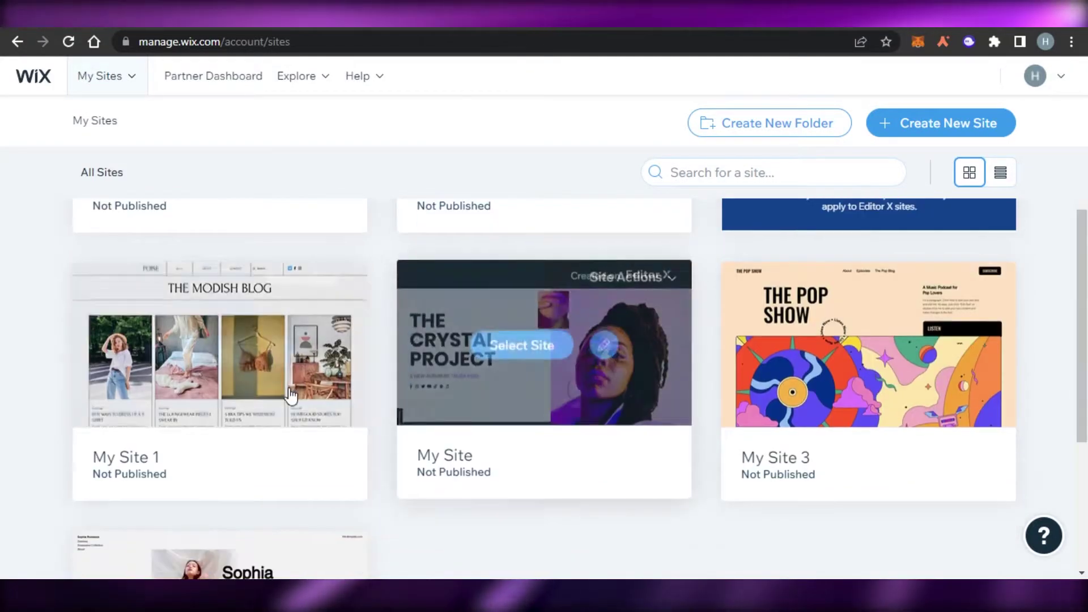
mouse_move(289, 397)
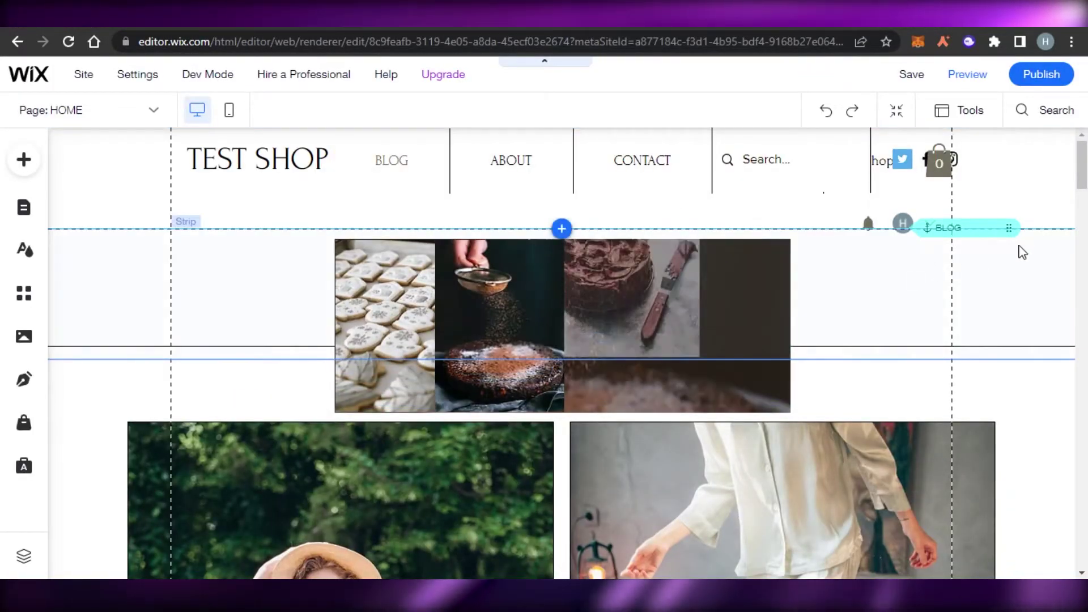
scroll(1018, 247, "down", 3)
scroll(561, 351, "down", 20)
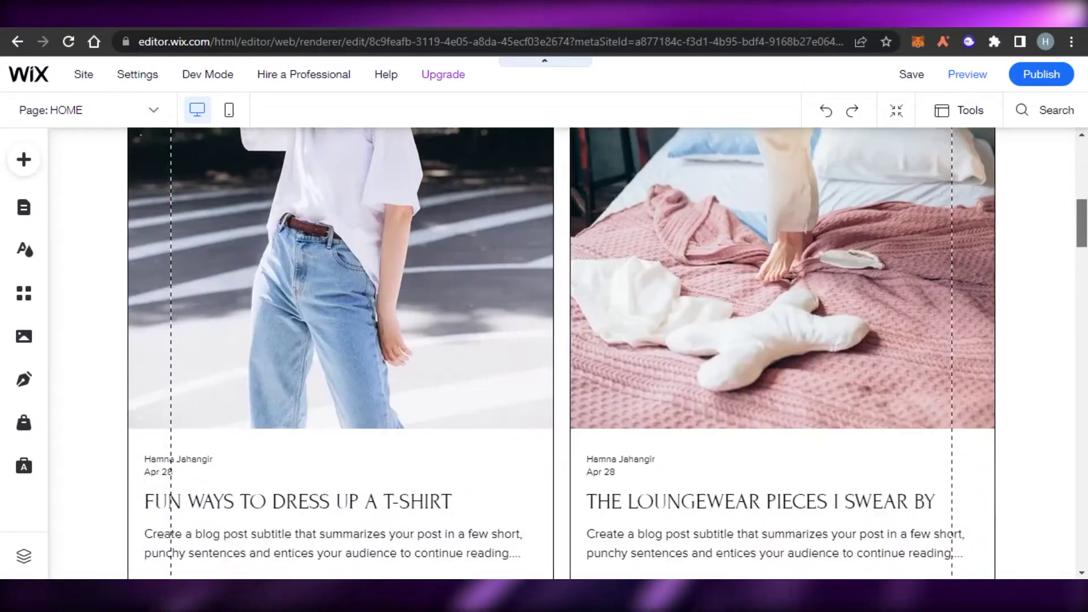
scroll(561, 351, "down", 13)
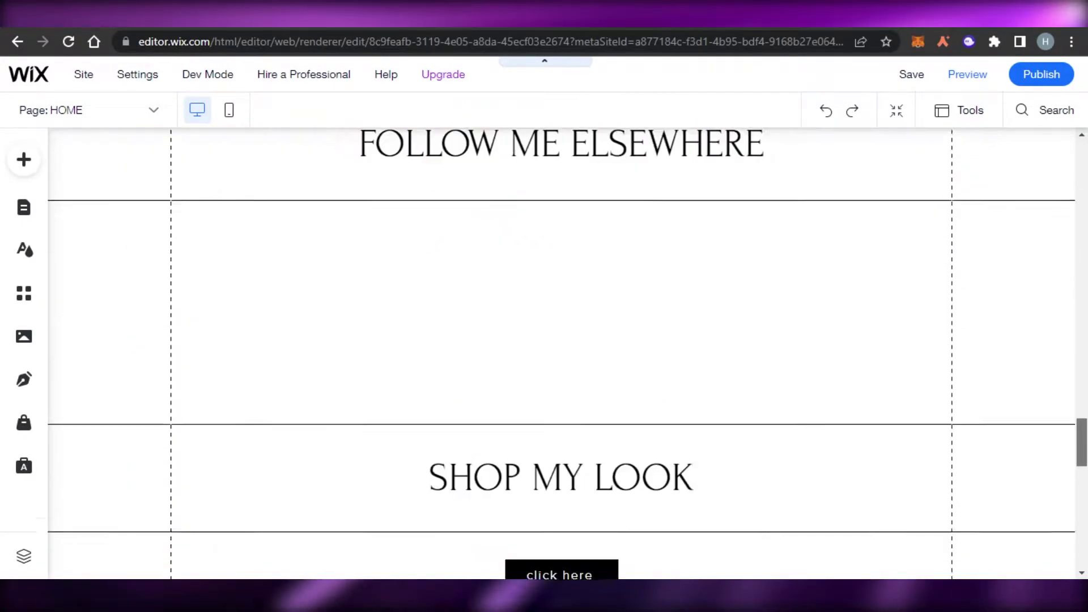
scroll(561, 351, "up", 20)
scroll(1085, 204, "up", 10)
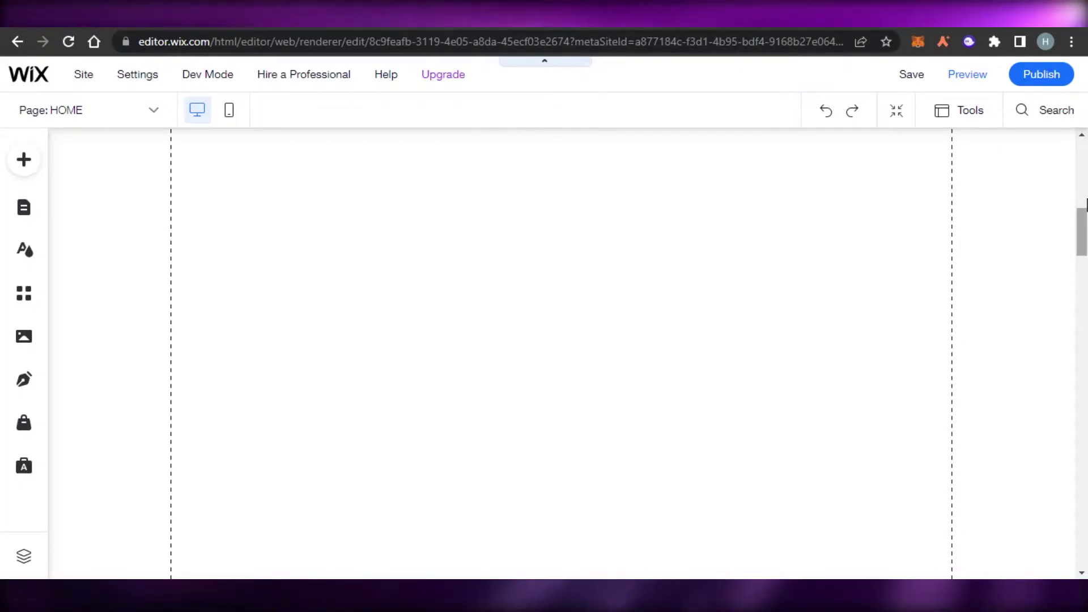
scroll(408, 246, "up", 5)
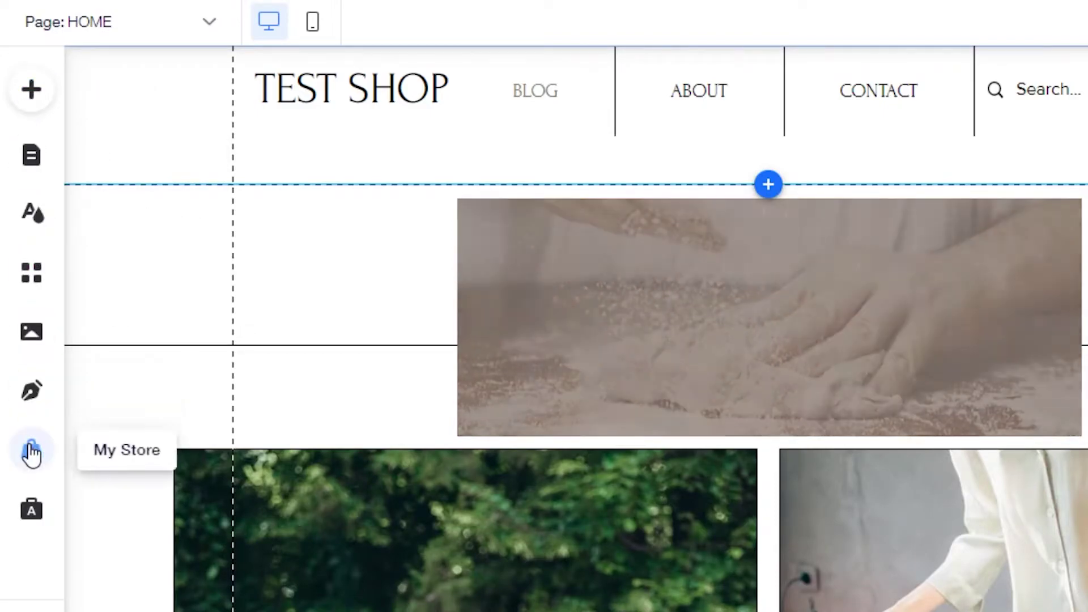
- From the Site Menu pages list, start adding a page and browse the About templates
left_click(31, 158)
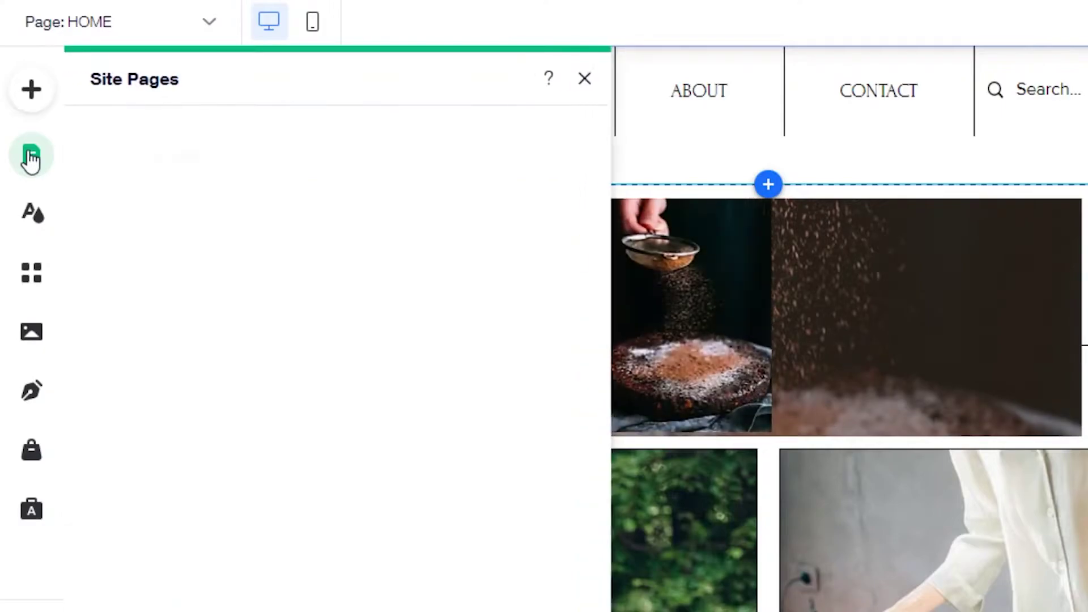
left_click(122, 143)
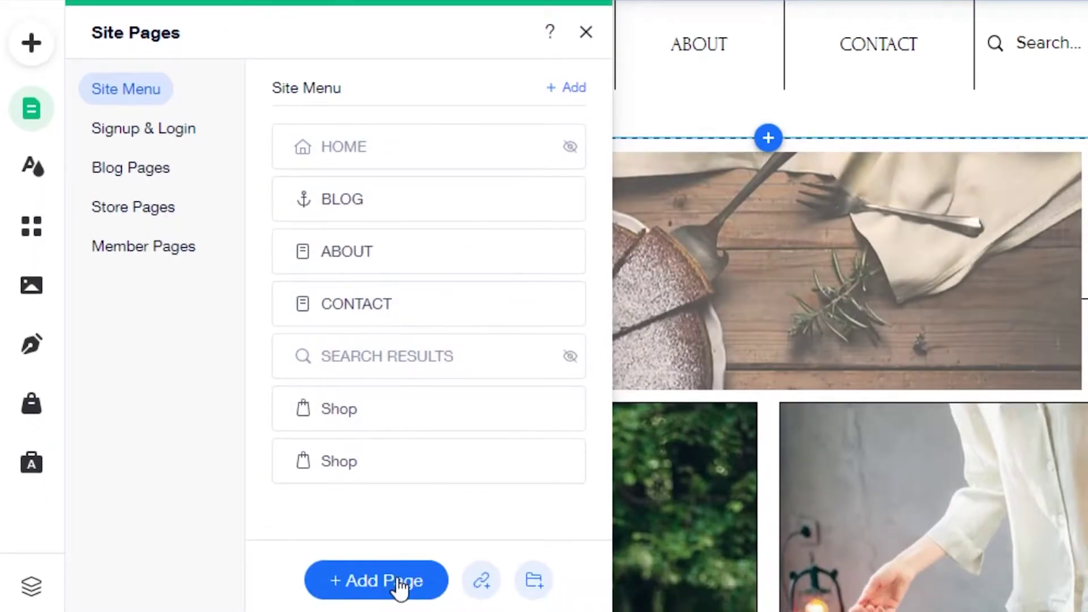
left_click(400, 606)
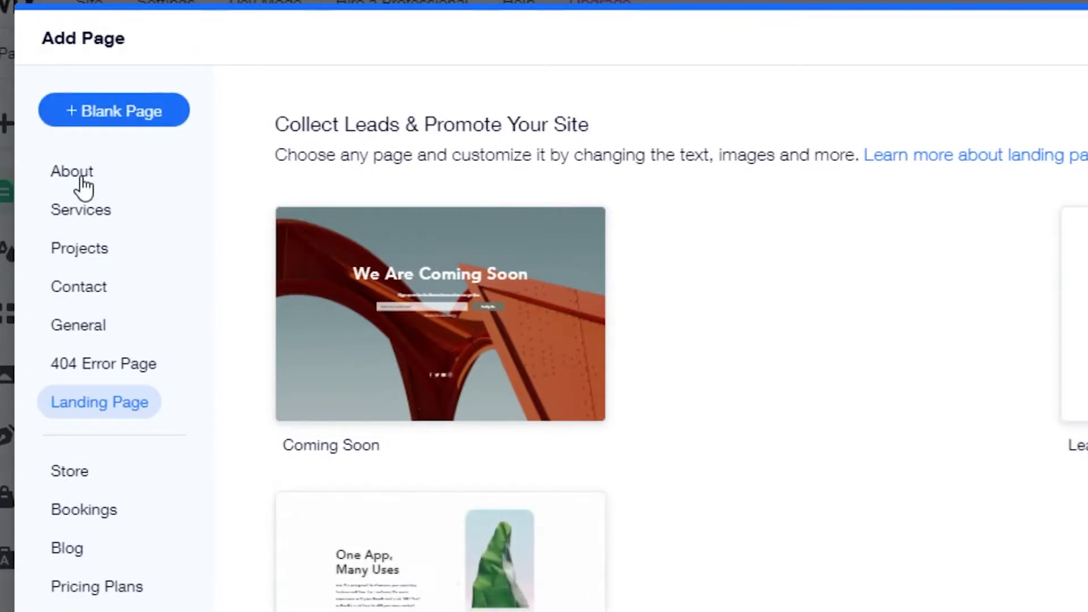
left_click(82, 182)
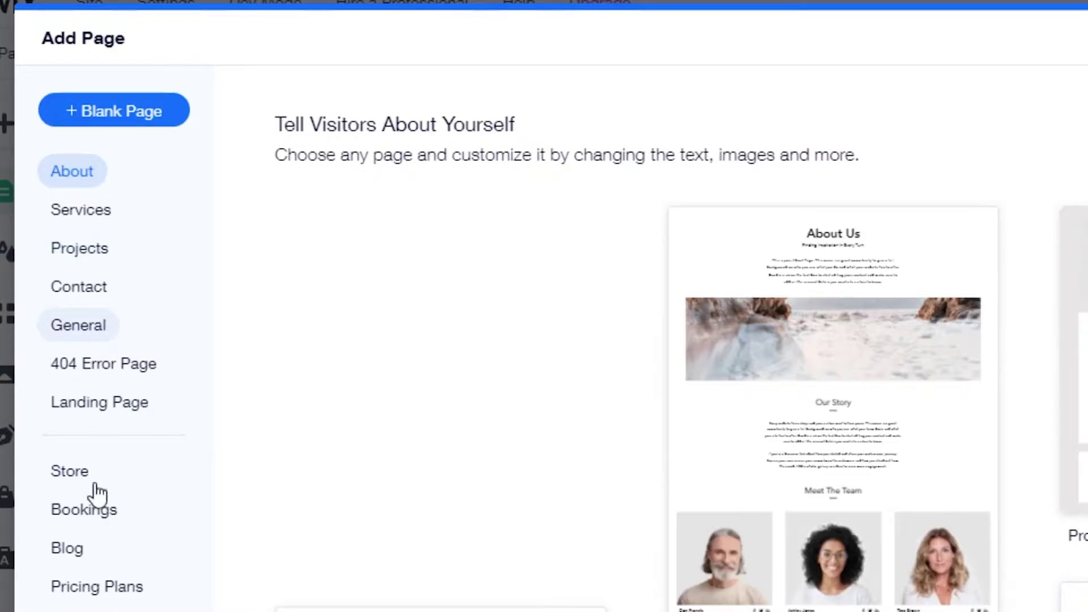
- Add the Coming Soon template from the Landing Page category as a new page
left_click(91, 403)
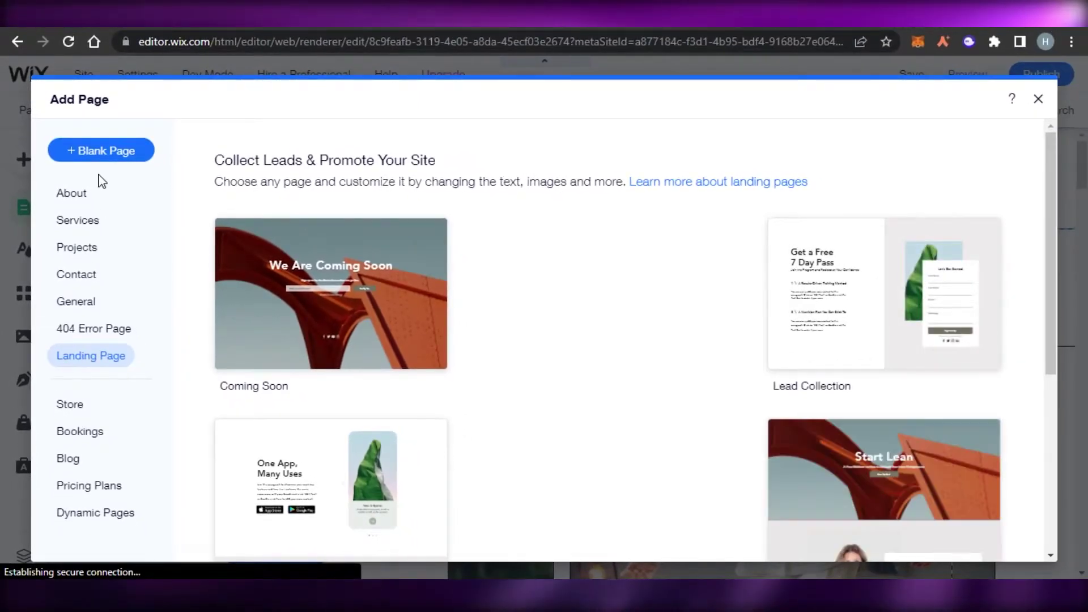
mouse_move(923, 292)
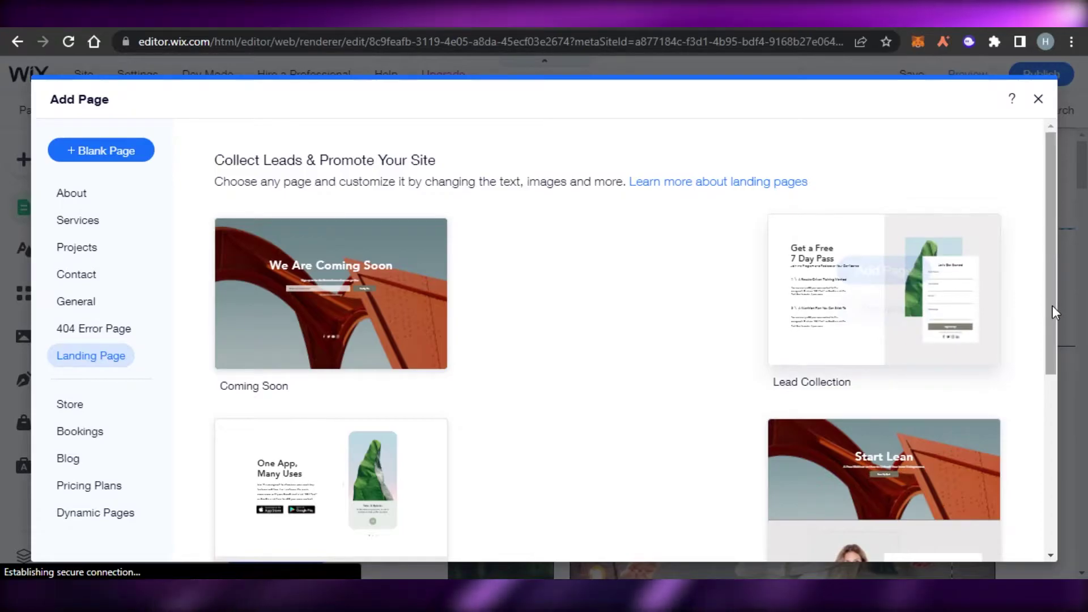
scroll(893, 176, "down", 4)
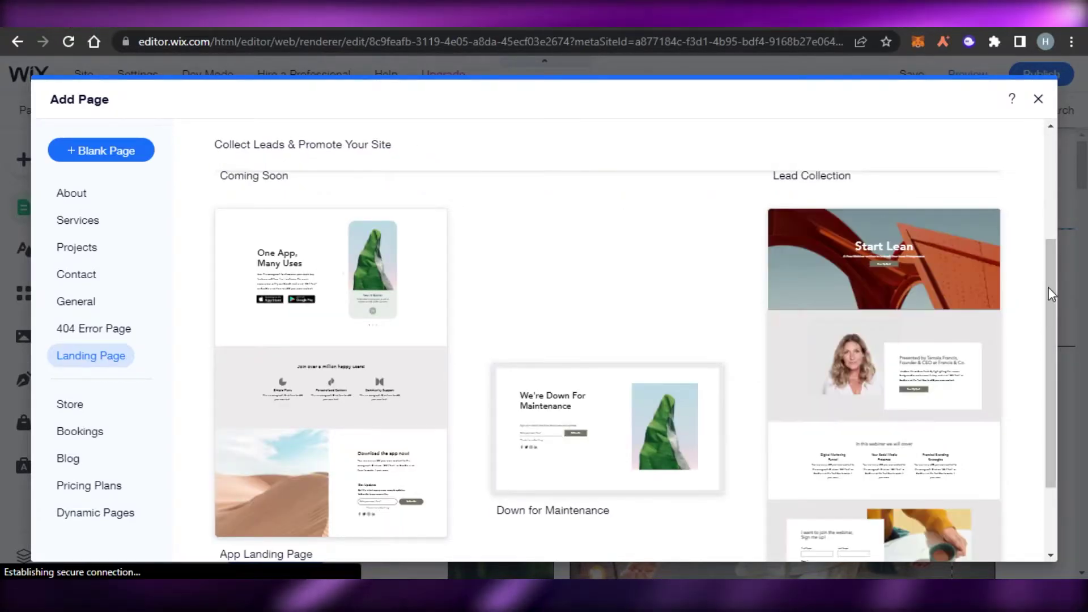
left_click_drag(1053, 281, 1055, 216)
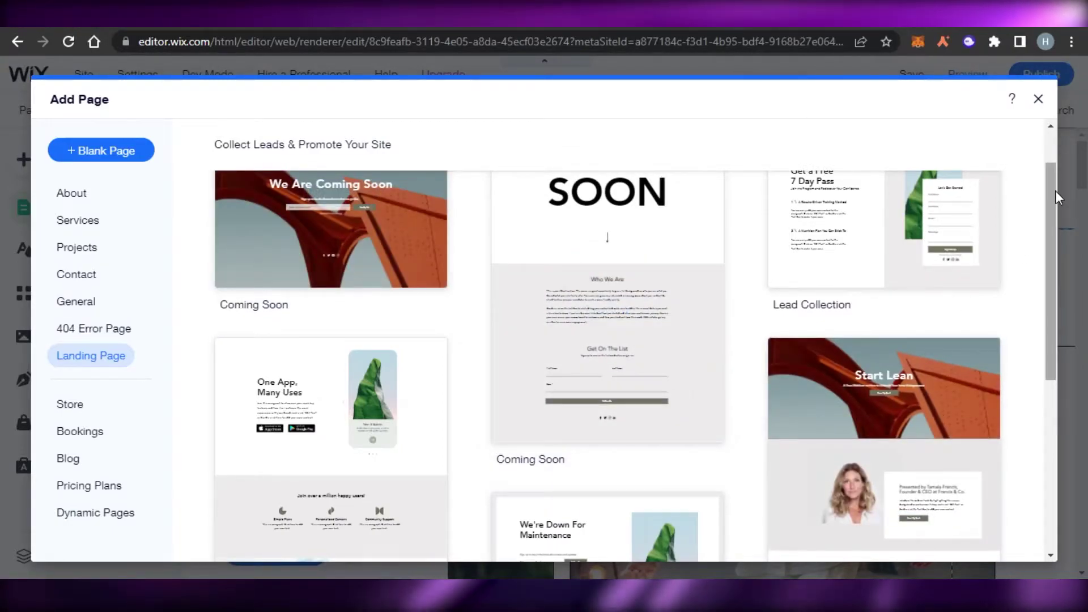
left_click_drag(1055, 190, 1064, 370)
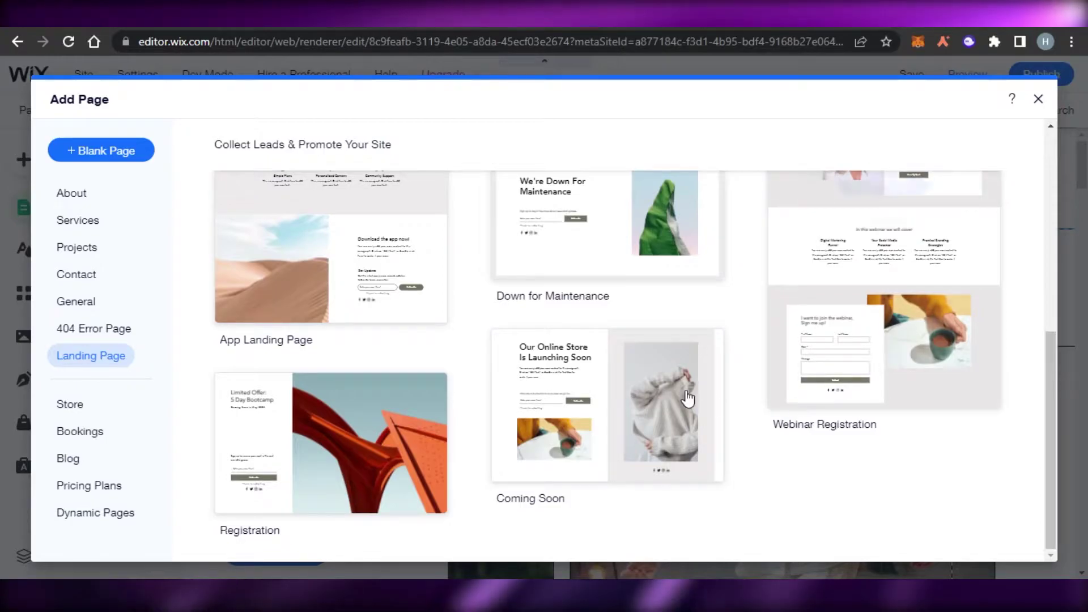
left_click_drag(1050, 474, 1047, 290)
scroll(604, 536, "down", 5)
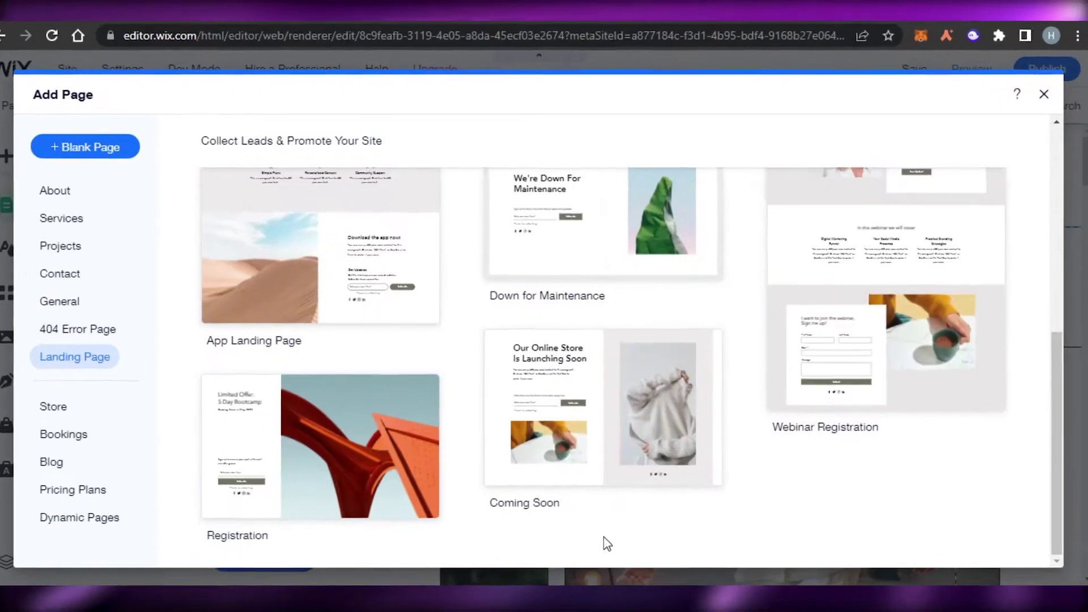
mouse_move(545, 432)
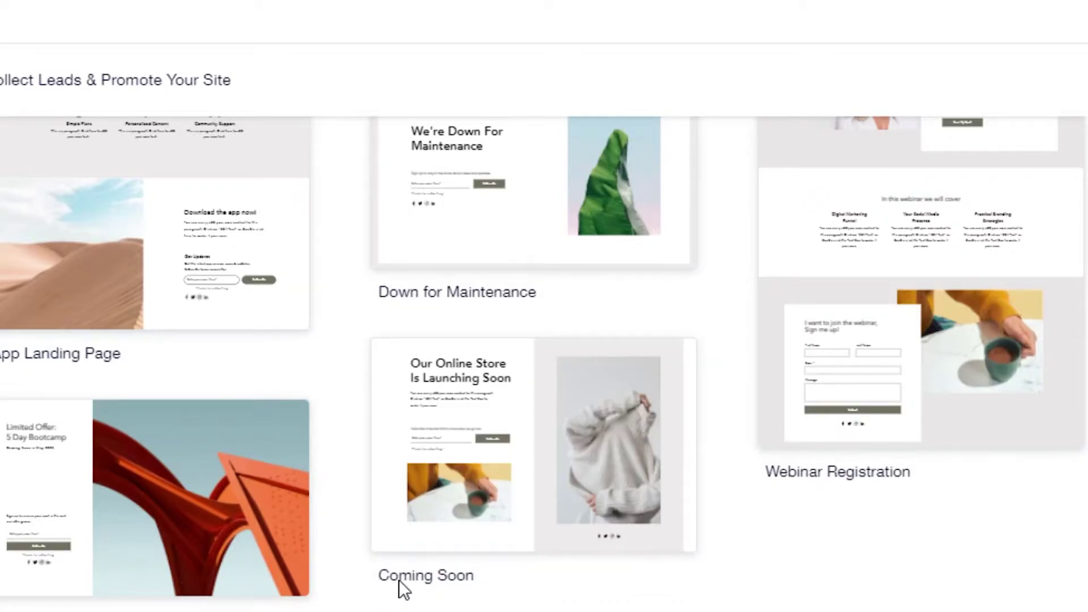
mouse_move(512, 346)
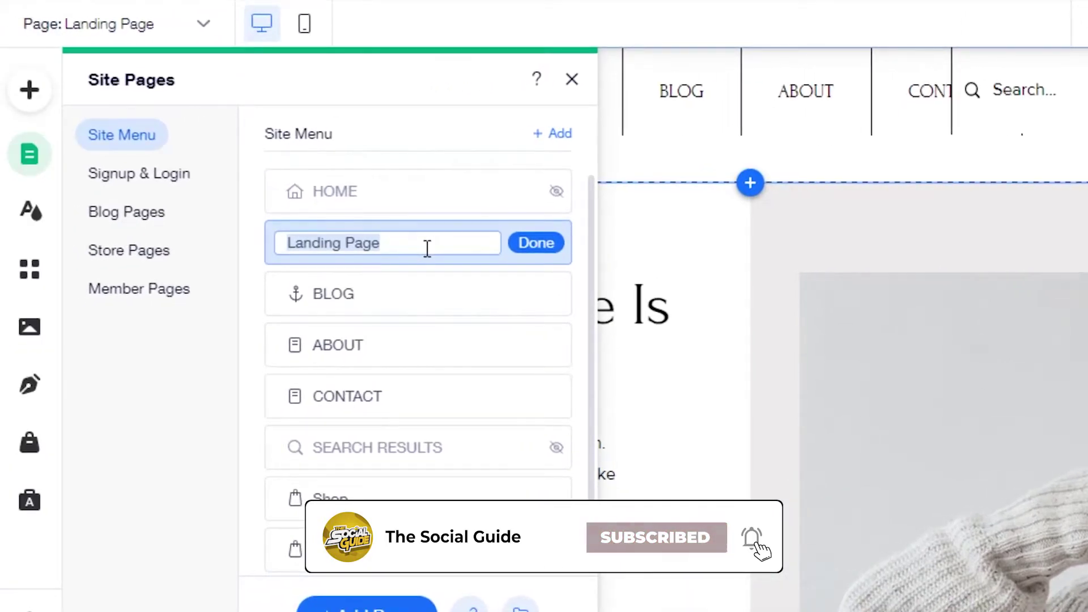
- Rename the new landing page to 'Coming soon page'
key("BackSpace")
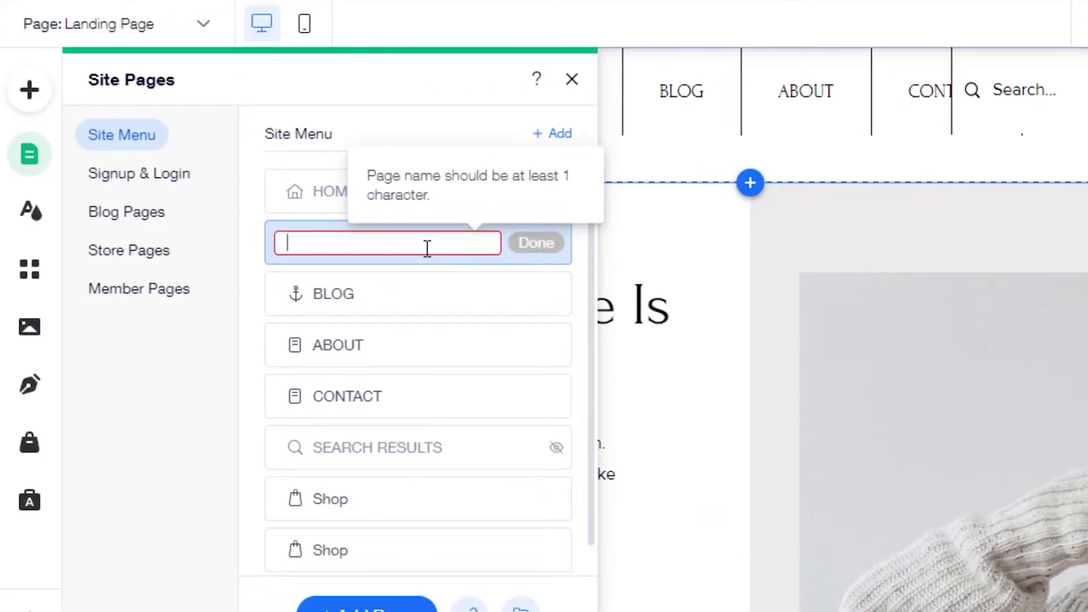
type("Coming soon page")
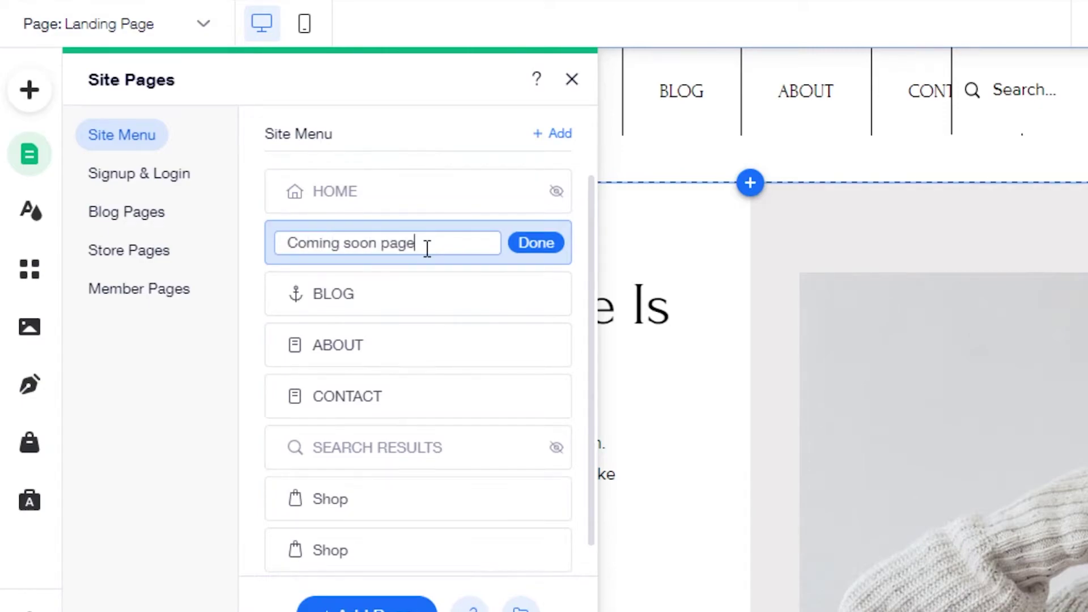
left_click(537, 244)
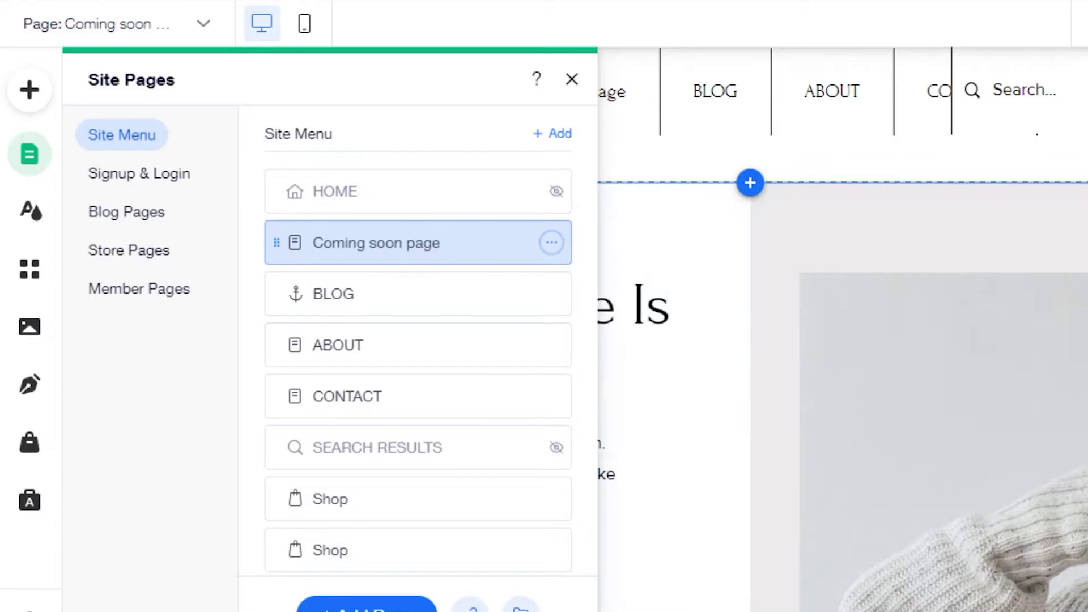
- Close the Site Pages panel and scroll through the new page on the canvas
left_click(572, 79)
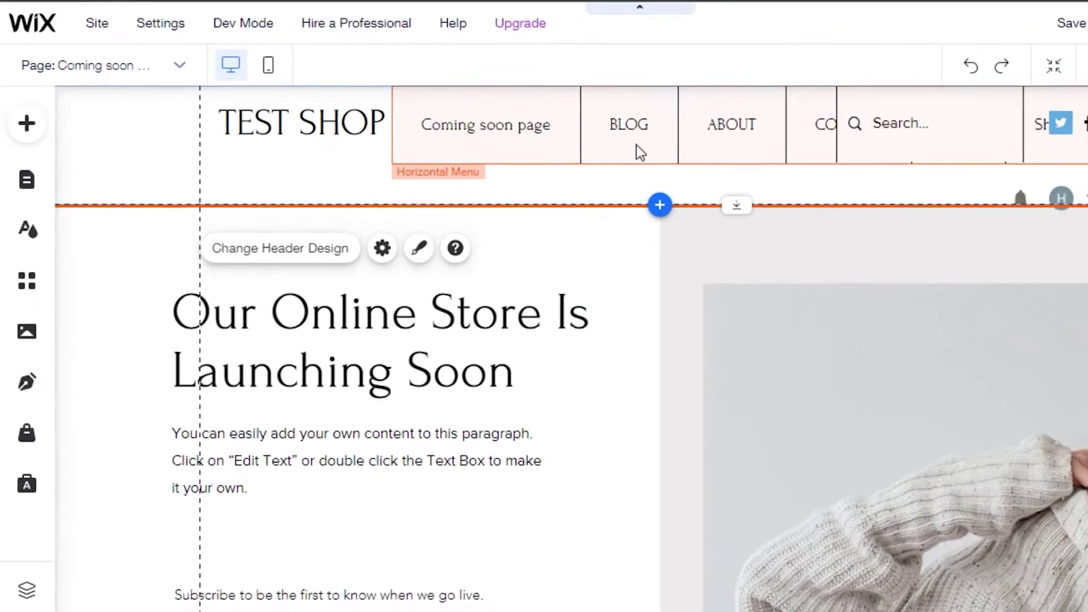
scroll(561, 351, "down", 15)
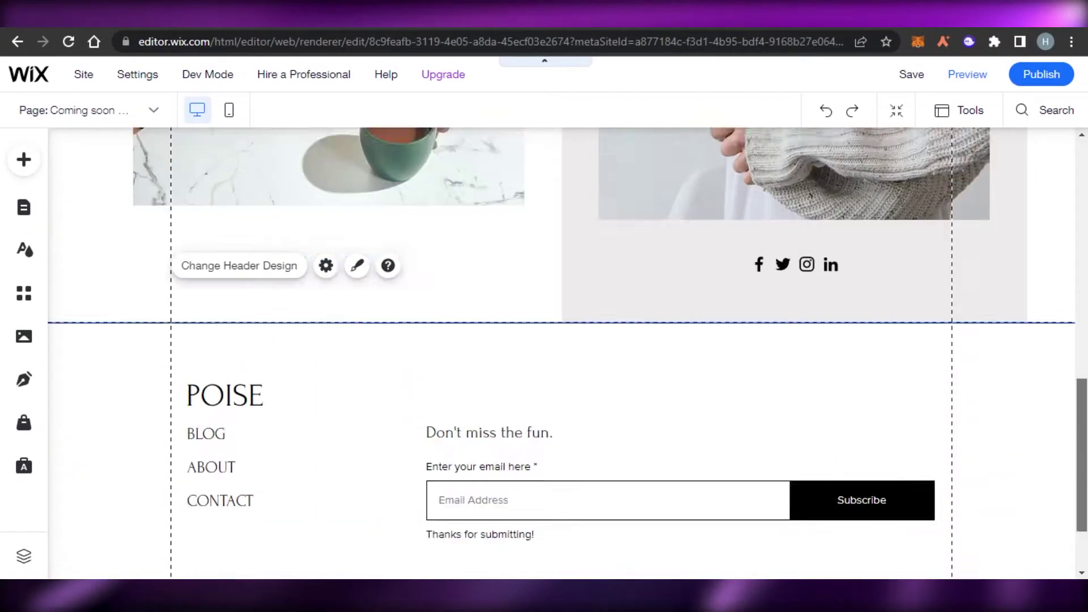
scroll(561, 352, "up", 15)
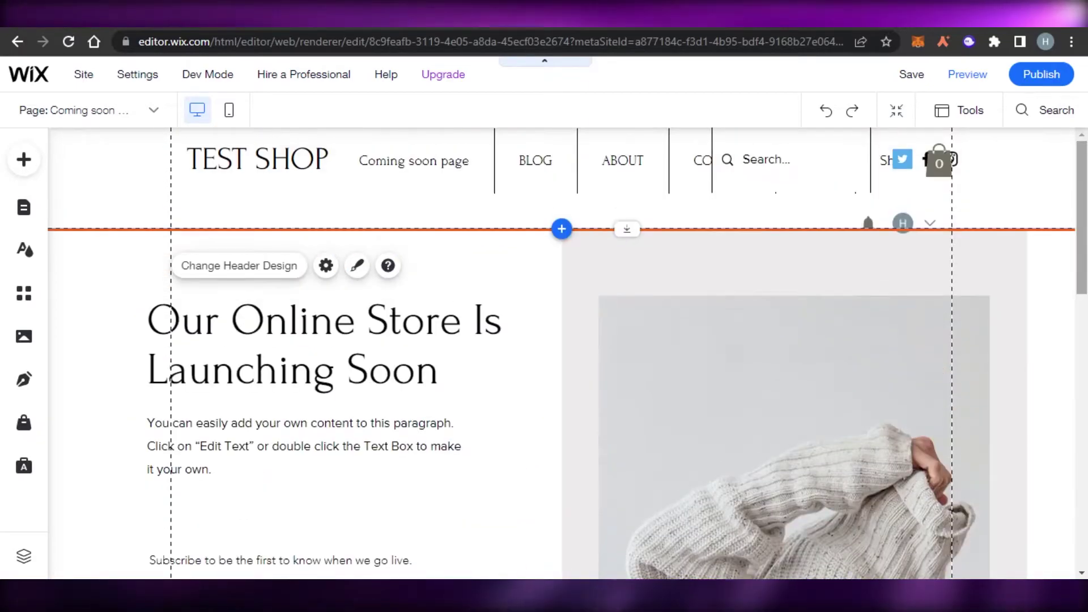
scroll(561, 351, "down", 10)
scroll(1084, 265, "down", 5)
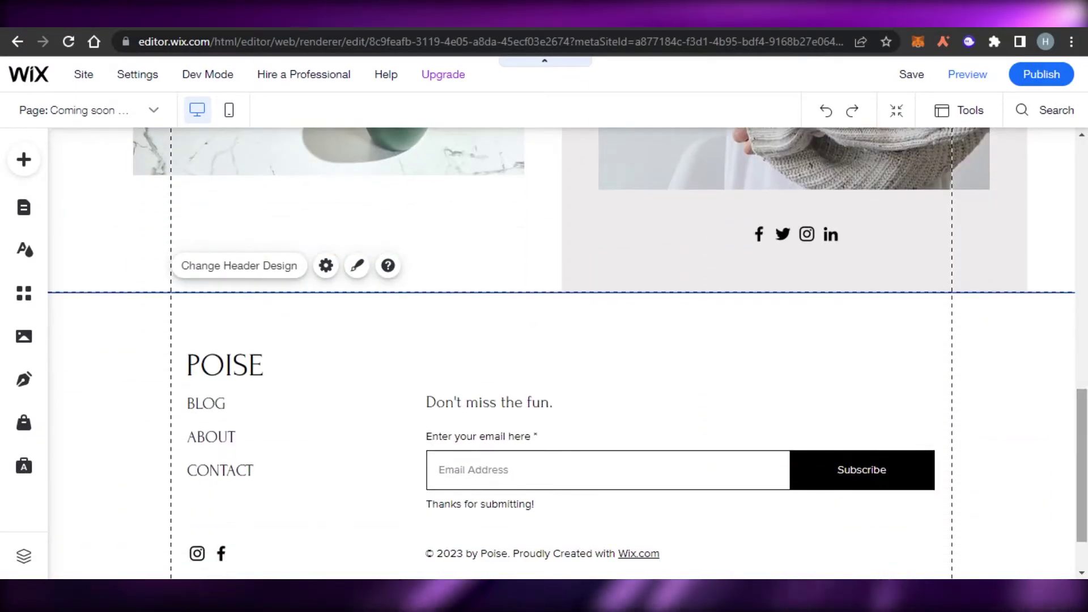
scroll(1083, 265, "up", 10)
scroll(1084, 265, "up", 3)
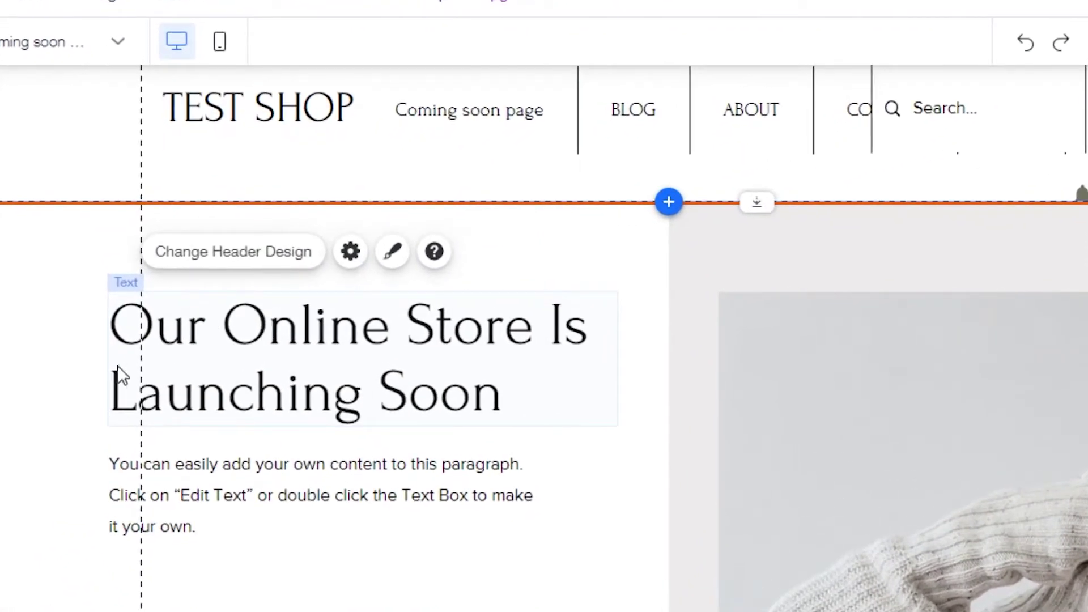
- Make the hero heading 'MY YOUTUBE CHANNEL Is Launching Soon' in Fraunces and move it higher
left_click(529, 395)
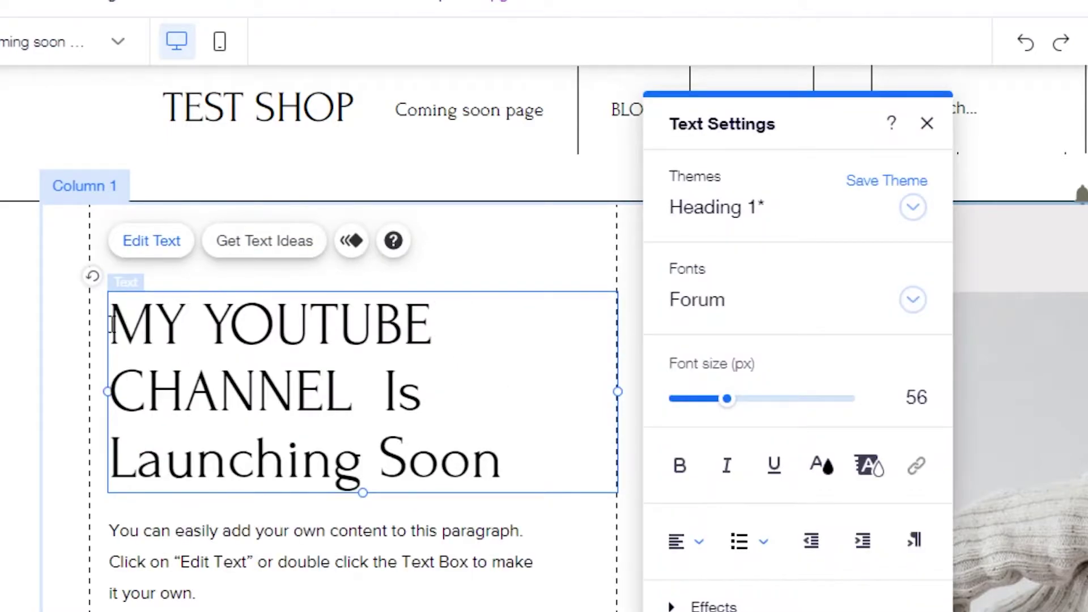
left_click_drag(115, 321, 479, 437)
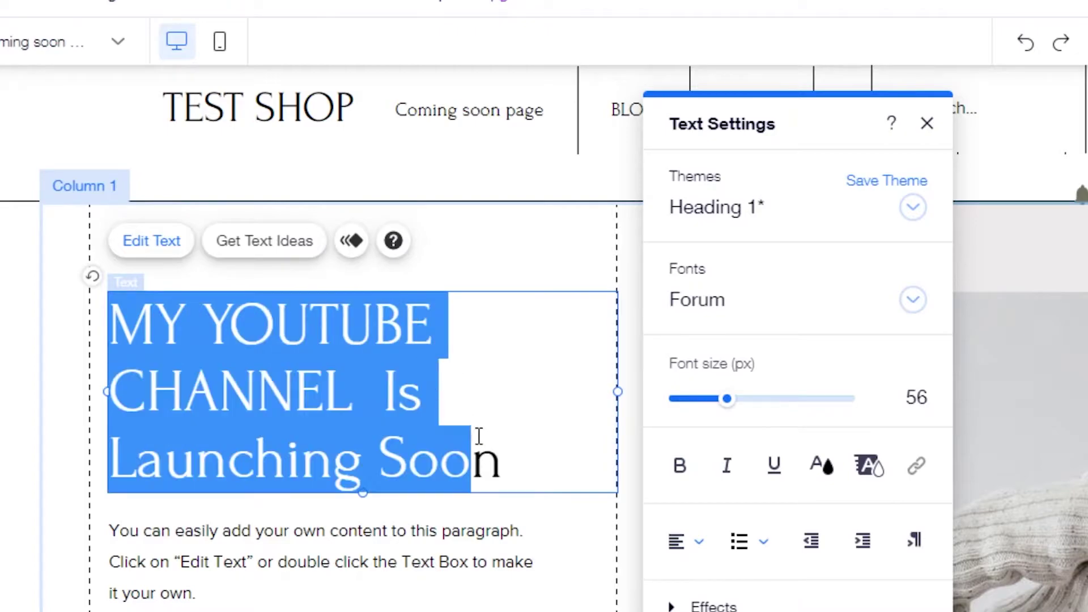
double_click(502, 448)
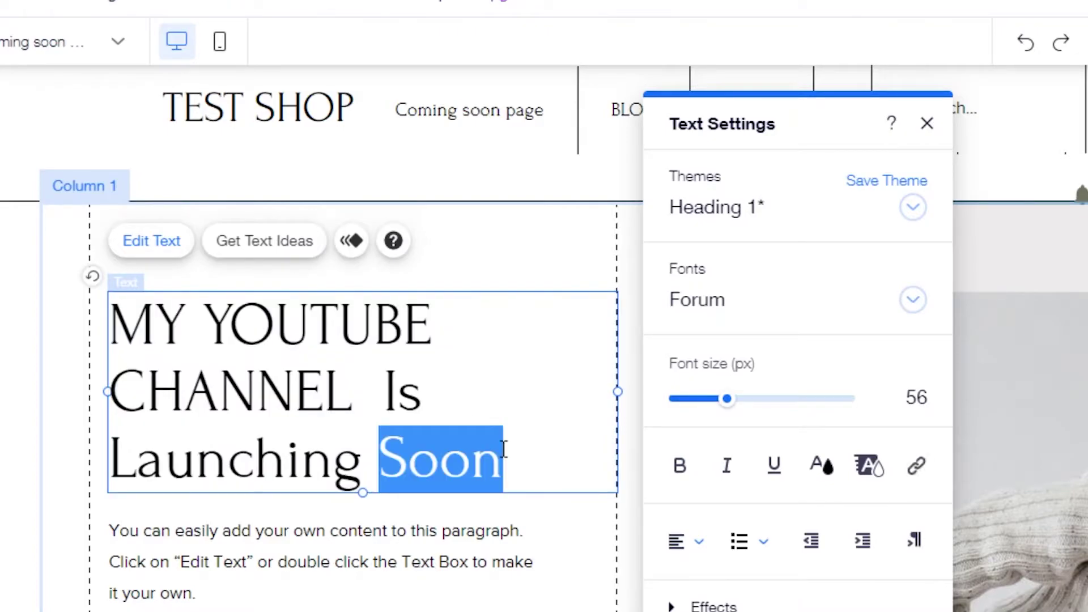
left_click_drag(530, 463, 109, 320)
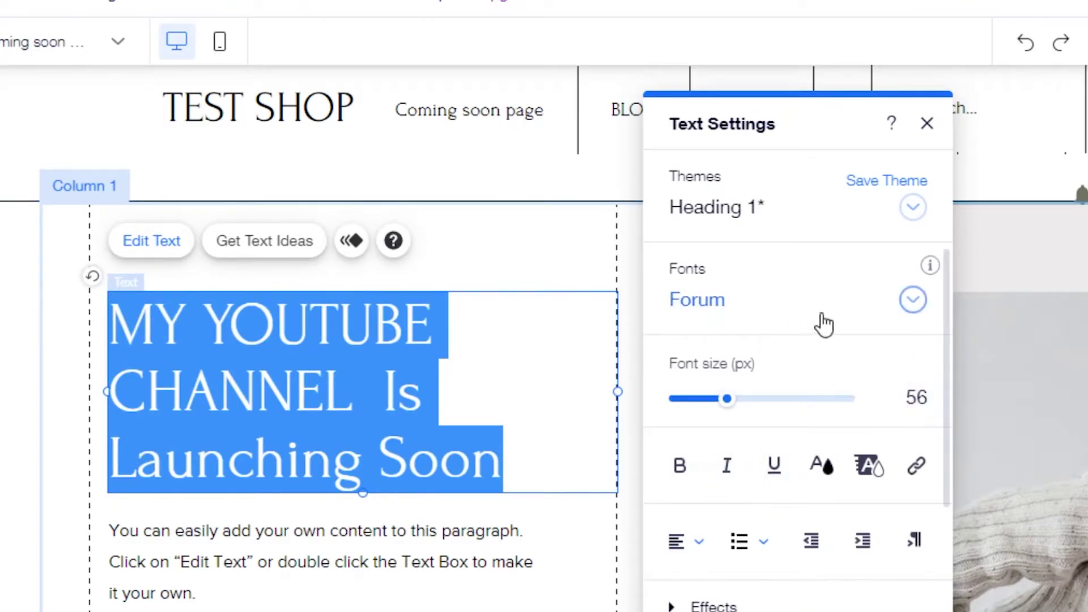
left_click(912, 301)
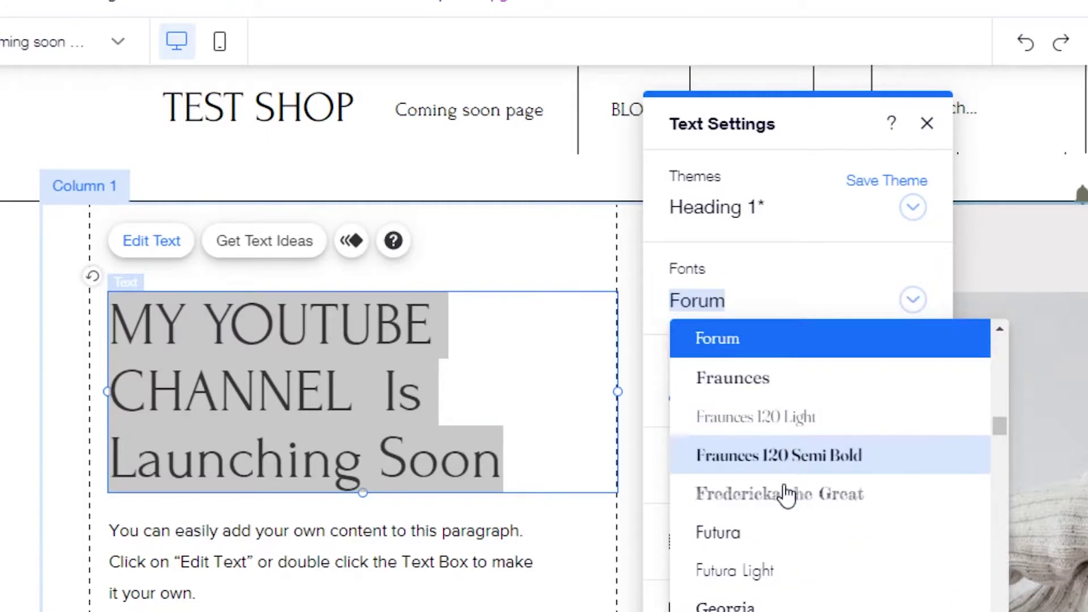
left_click(767, 377)
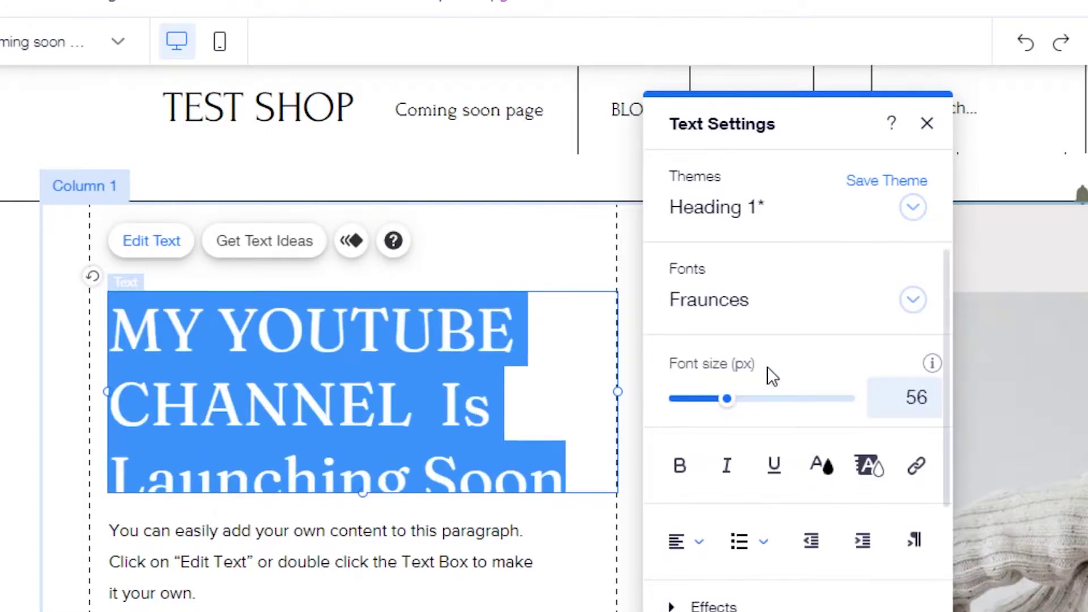
left_click(983, 374)
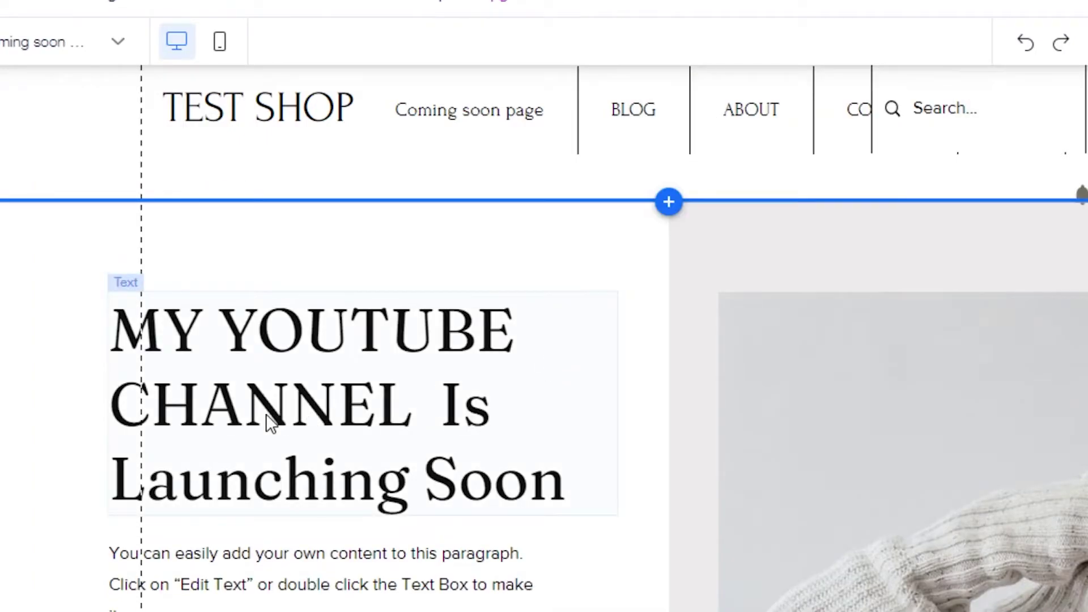
left_click_drag(340, 333, 280, 357)
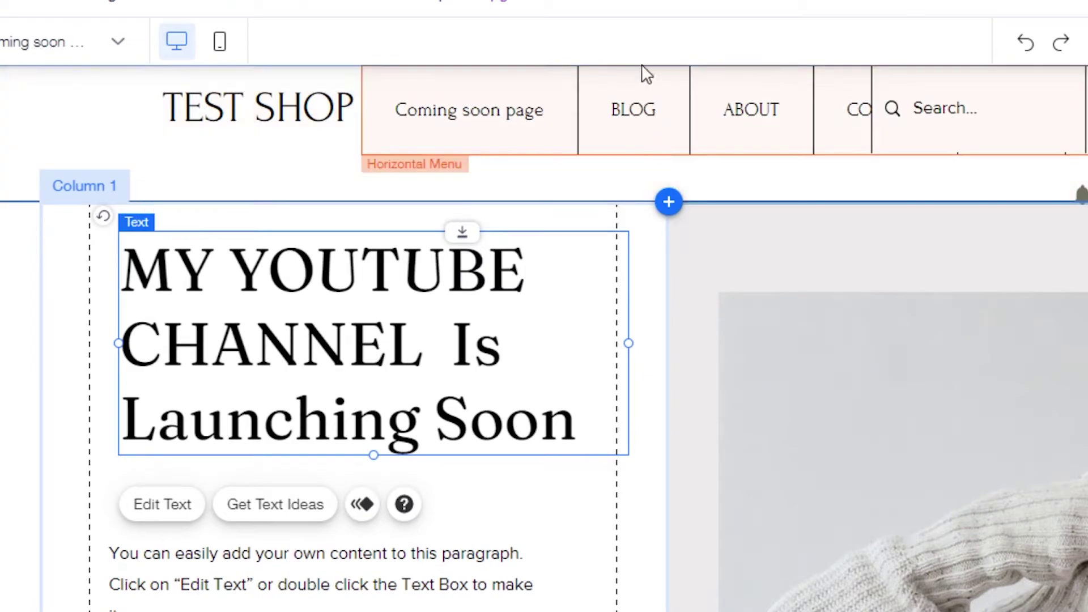
- Reduce the header height and delete the cart icon from the header
left_click(698, 199)
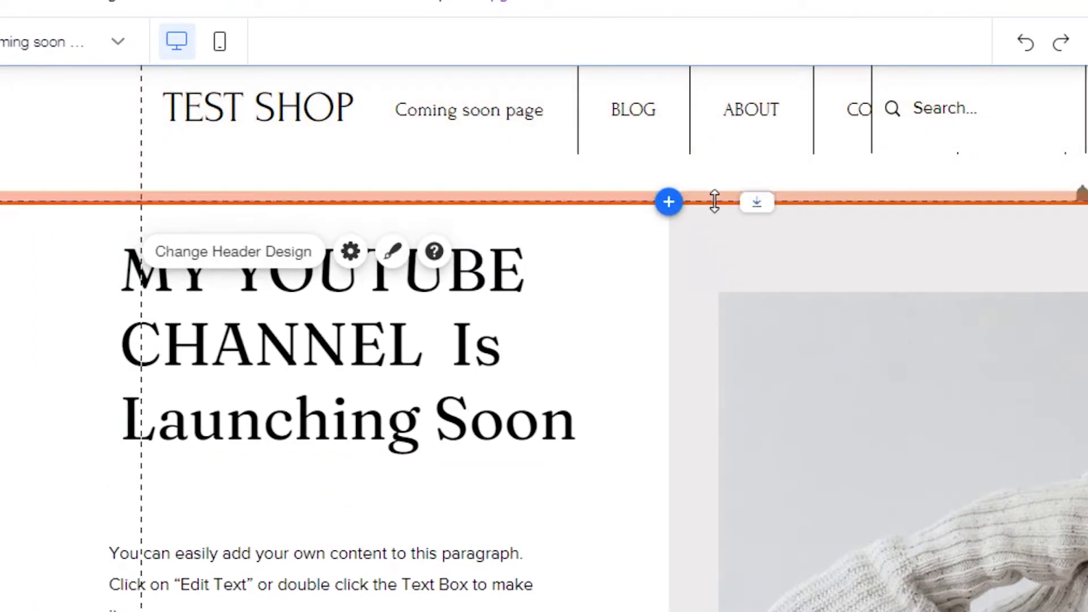
mouse_move(714, 189)
left_mouse_down()
mouse_move(714, 168)
mouse_move(717, 200)
mouse_move(716, 178)
left_mouse_up()
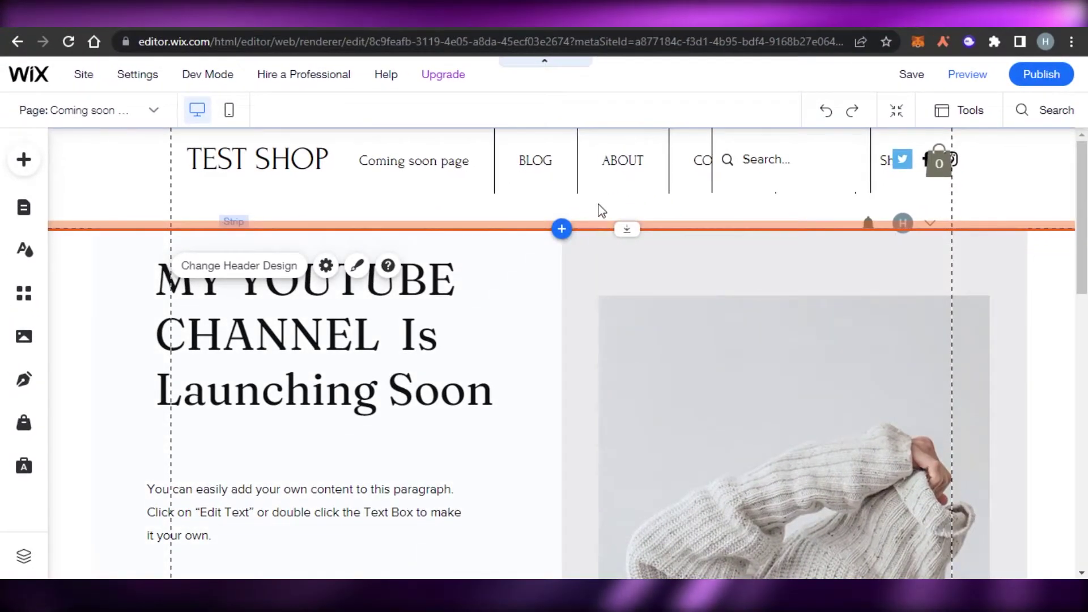
left_click_drag(939, 160, 963, 121)
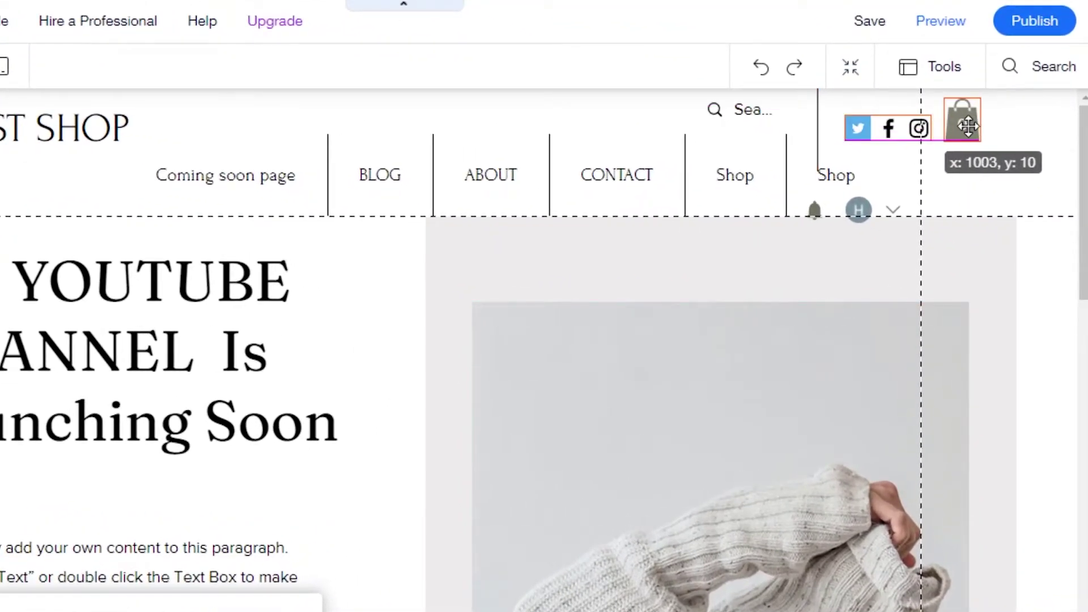
right_click(964, 121)
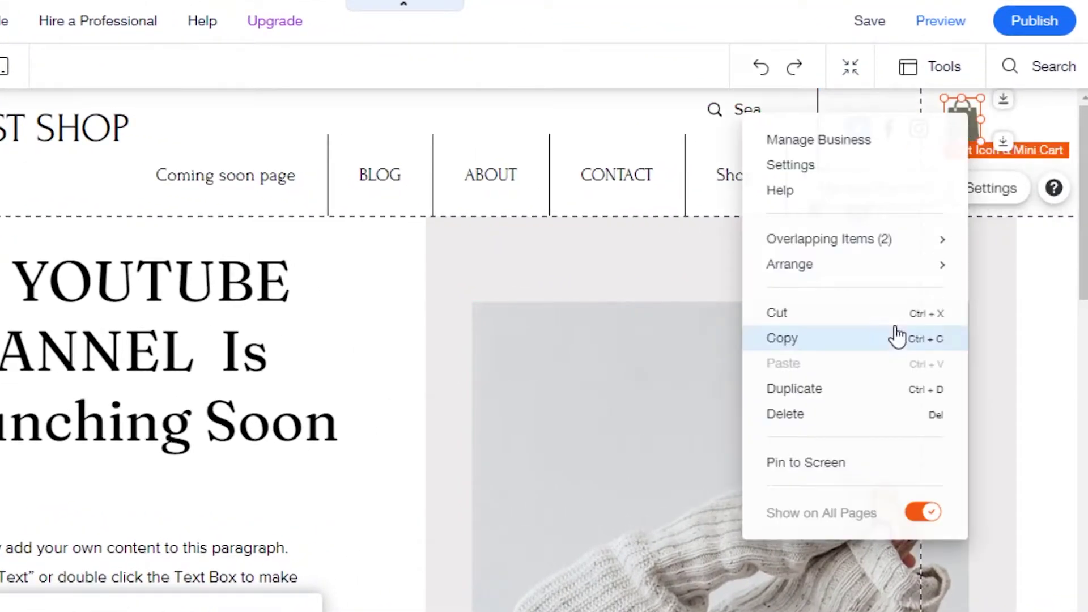
left_click(848, 431)
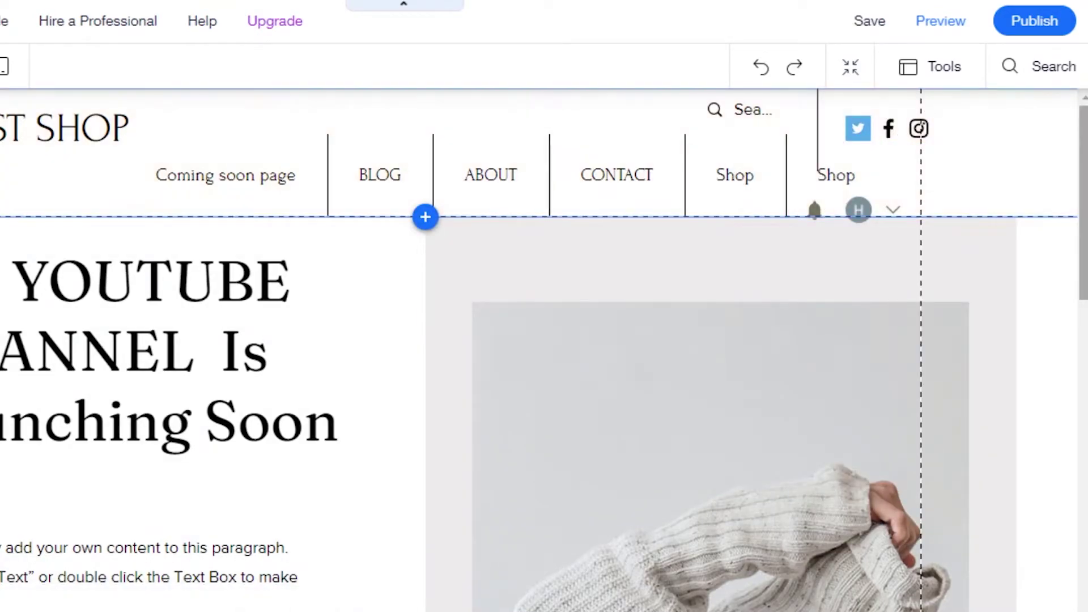
- Delete the vertical divider line beside the search in the header
scroll(661, 296, "down", 15)
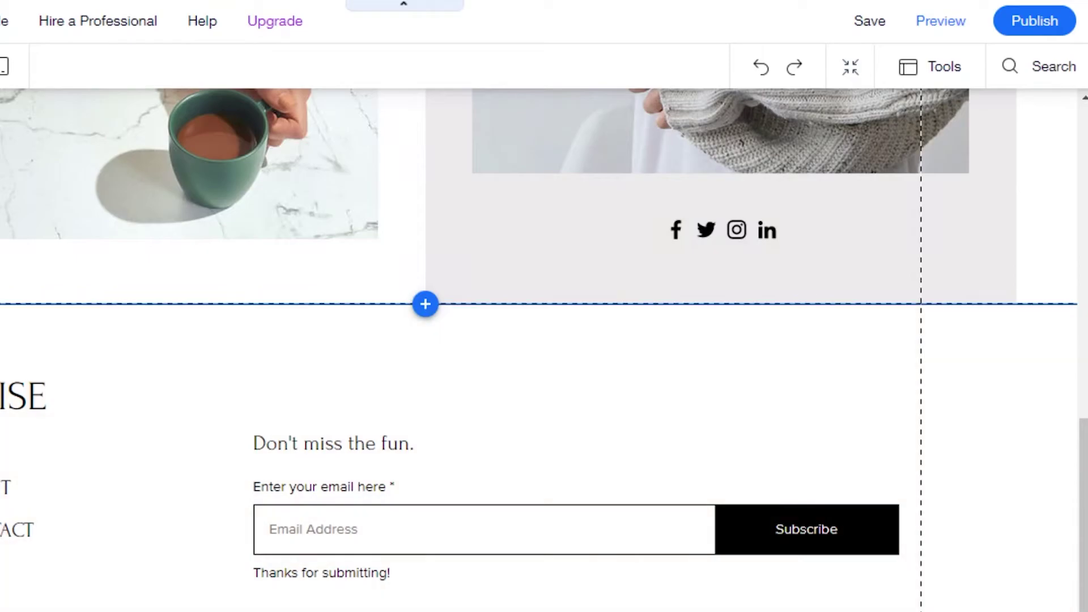
scroll(661, 295, "up", 15)
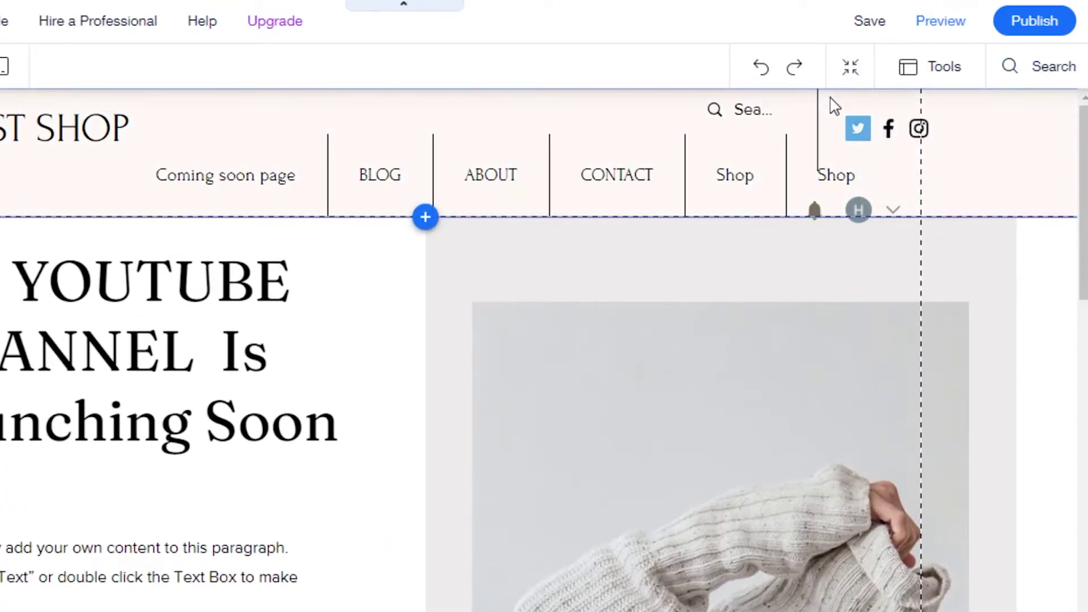
left_click(817, 136)
right_click(817, 135)
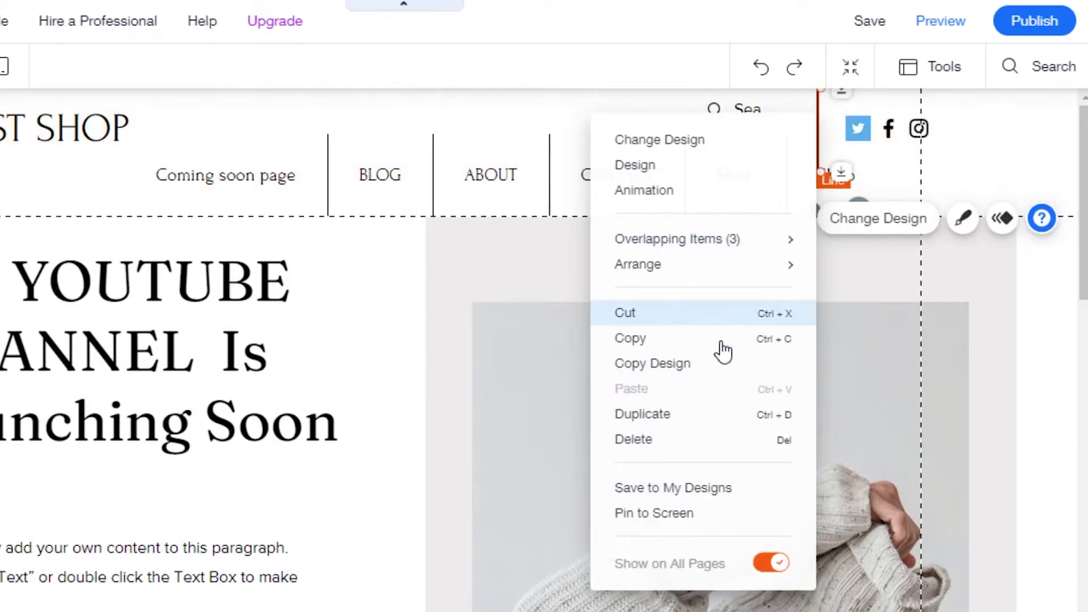
left_click(710, 439)
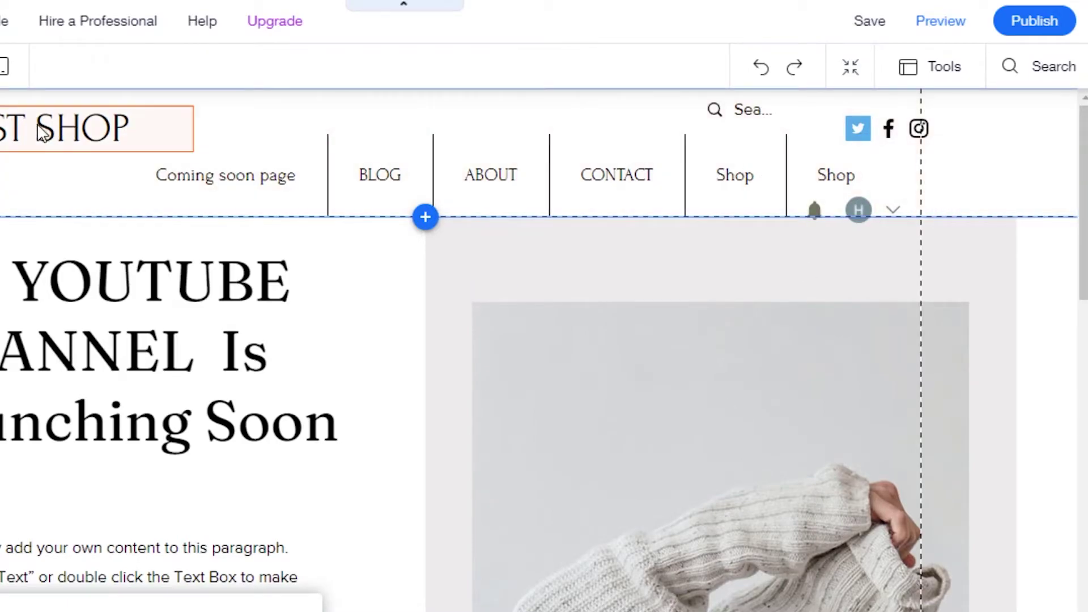
- Change the header site title from TEST SHOP to COMING SOON
left_click(151, 123)
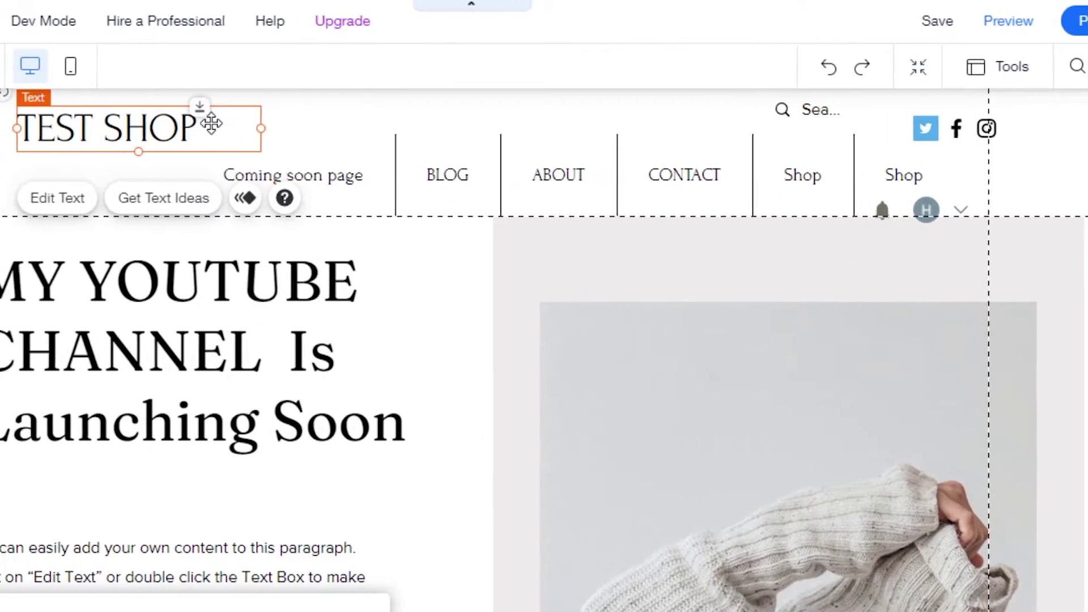
key("Delete")
left_click(301, 140)
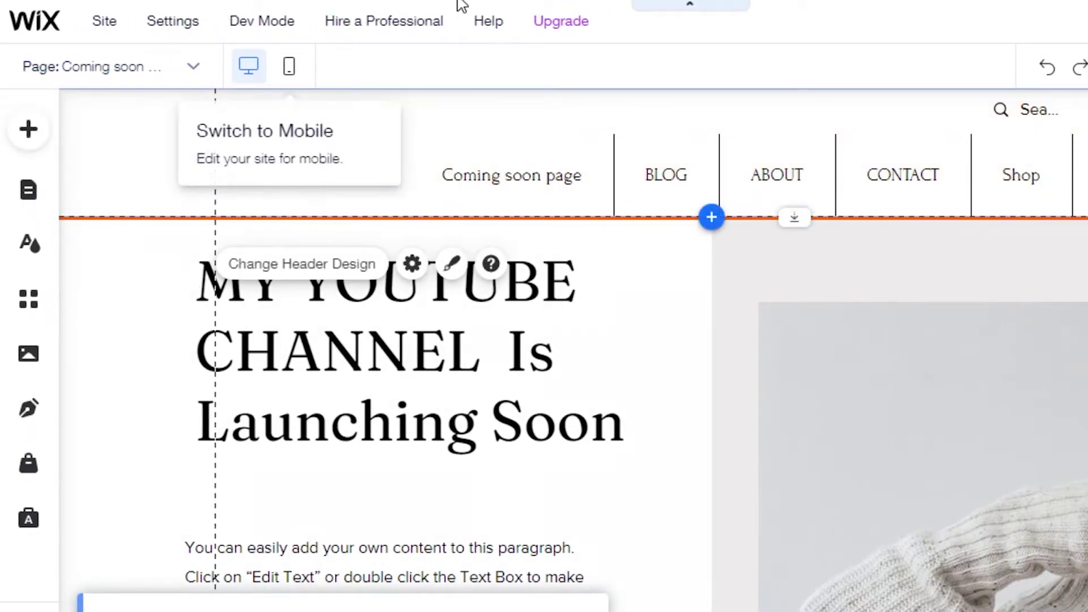
key("ctrl+z")
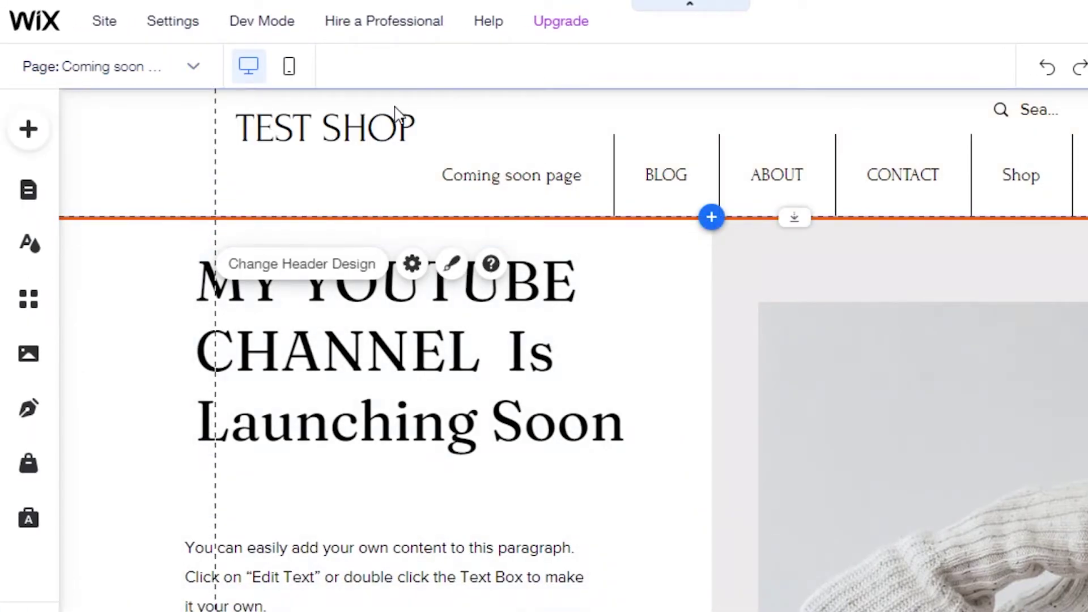
left_click(391, 136)
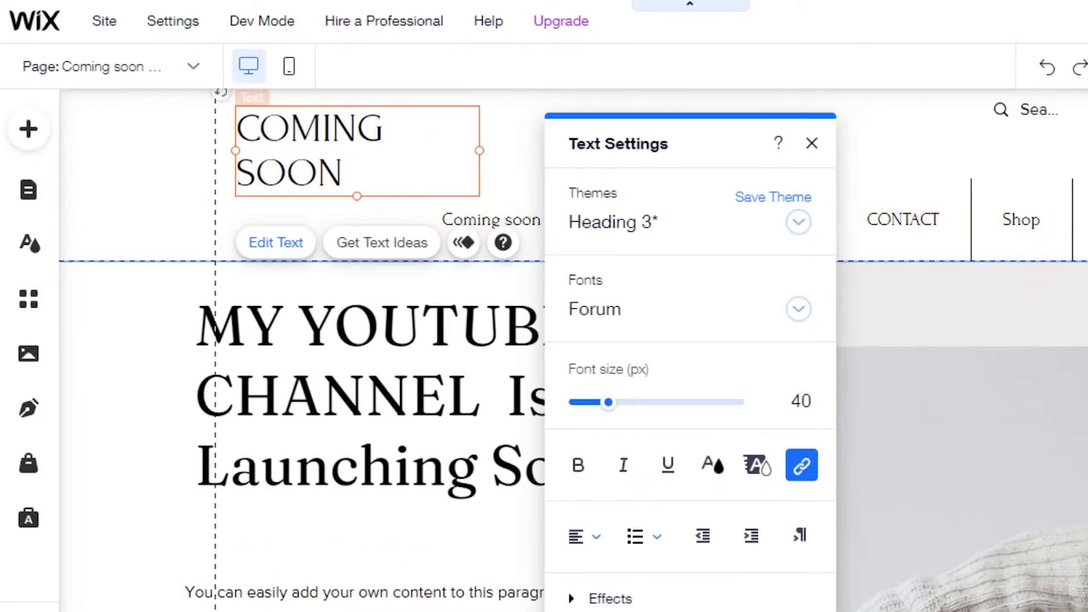
left_click(889, 207)
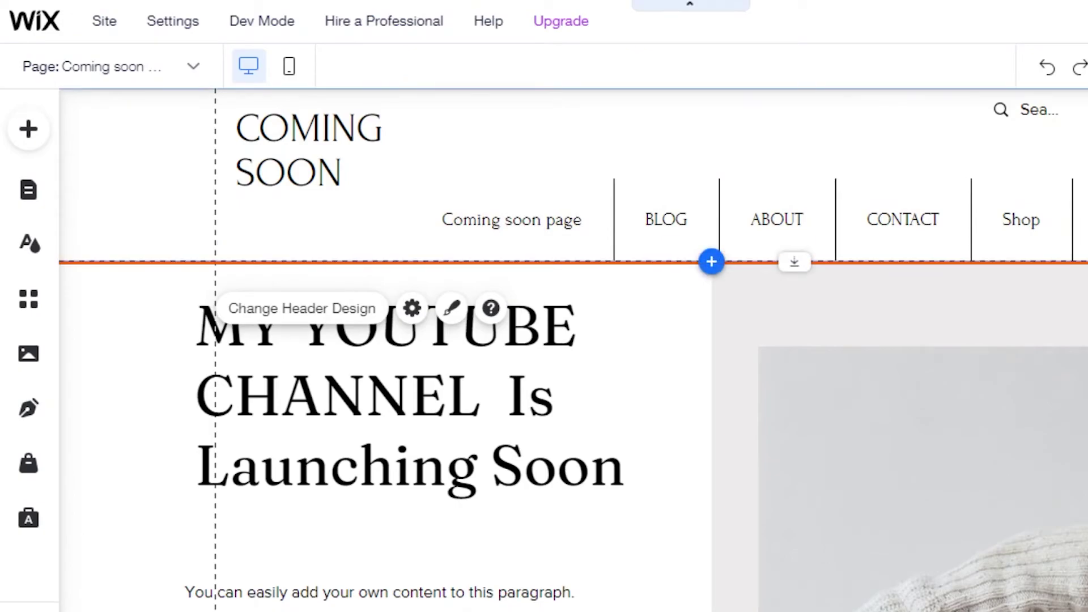
- Delete the social icons bar from the header and move the navigation menu higher
left_click(914, 131)
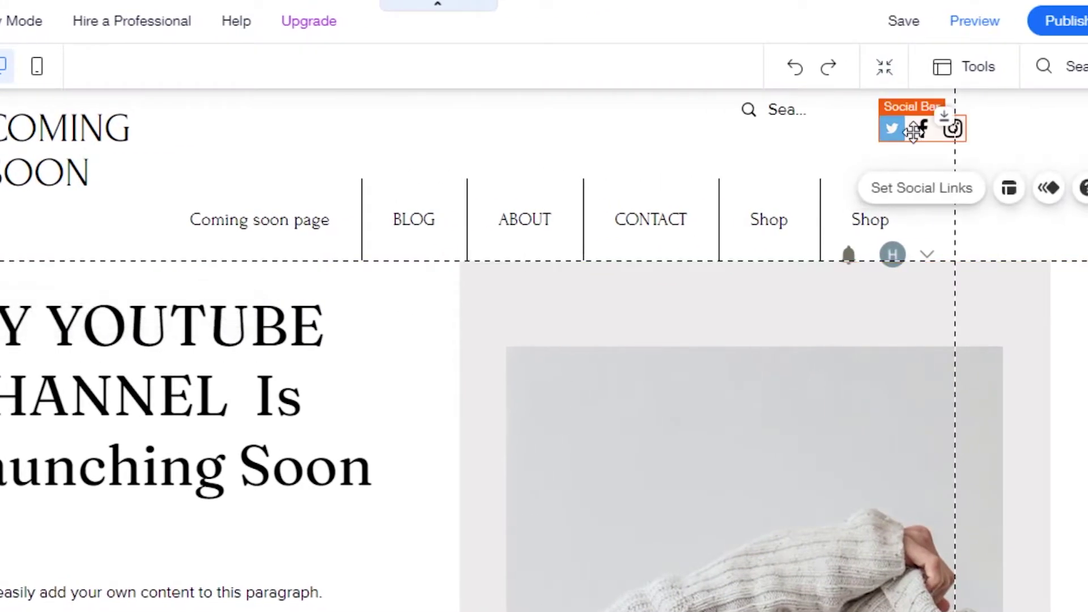
right_click(913, 132)
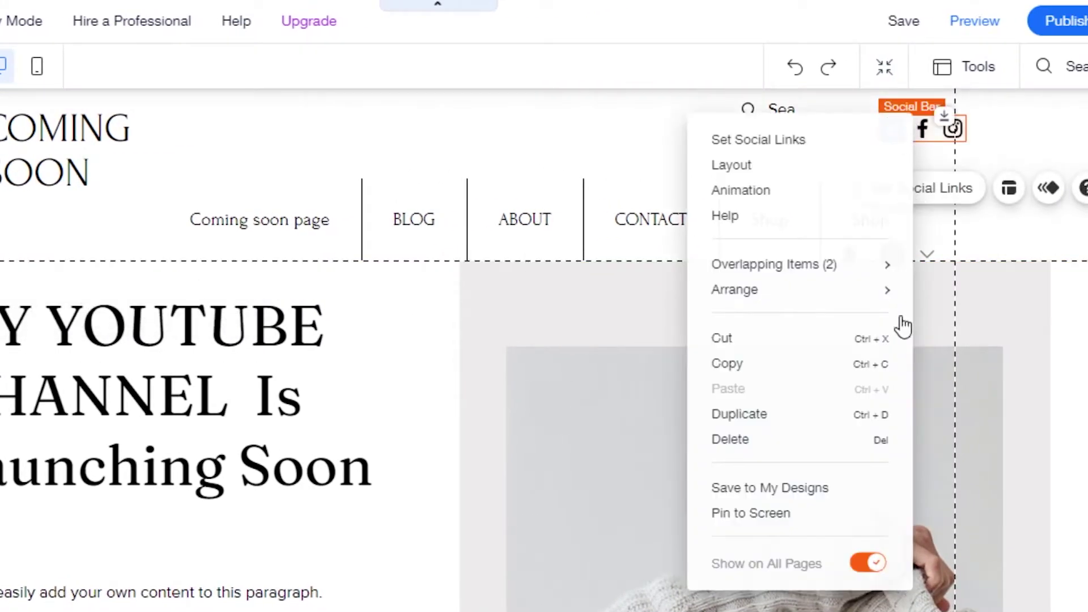
left_click(760, 446)
left_click_drag(602, 244, 610, 215)
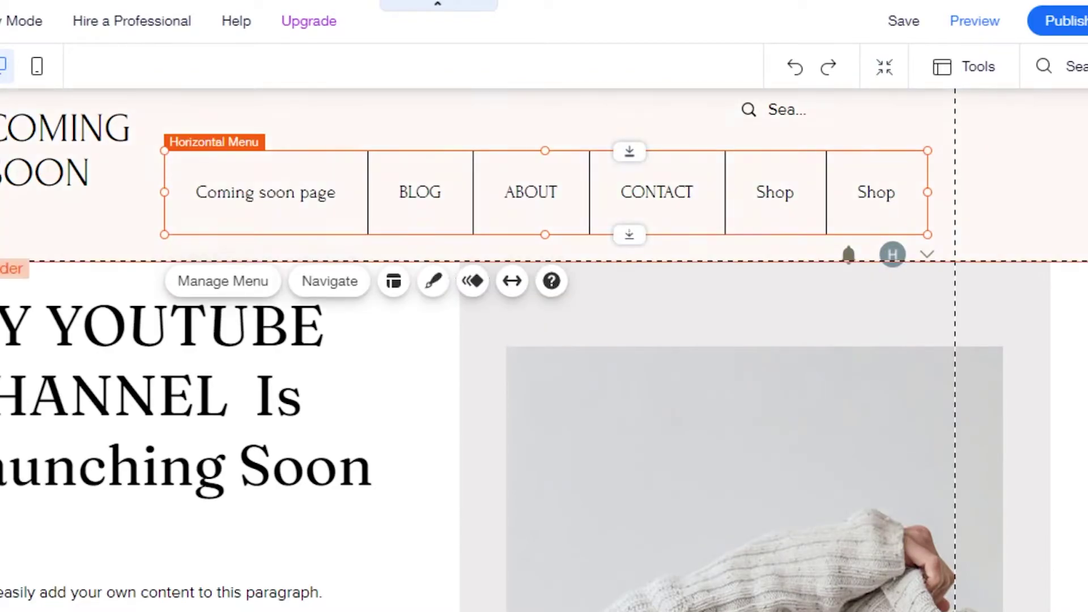
- Delete the placeholder paragraph beneath the Launching Soon heading
scroll(609, 215, "down", 3)
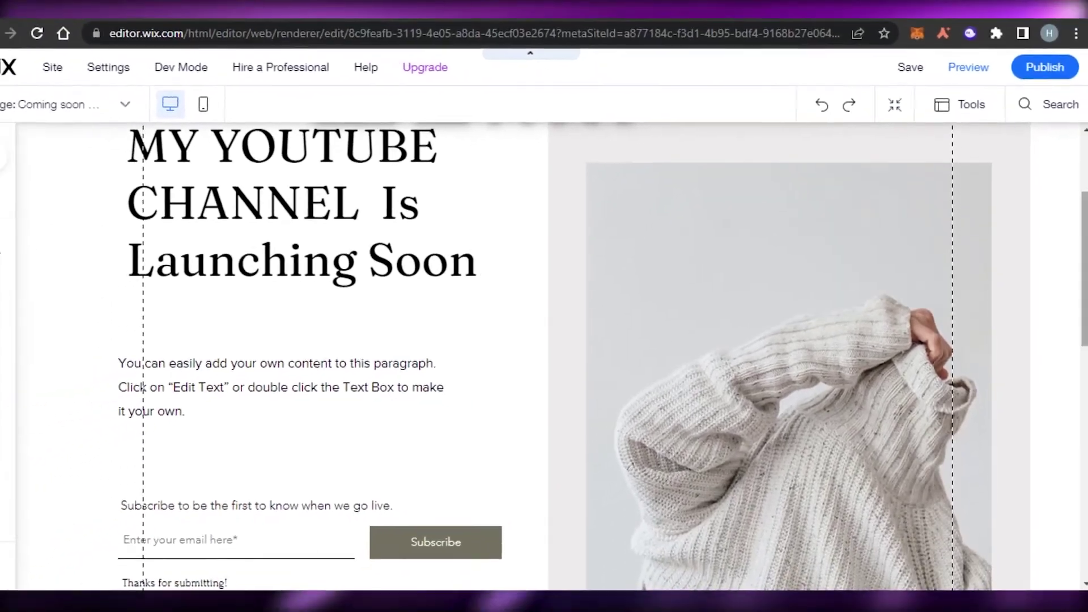
scroll(567, 340, "down", 5)
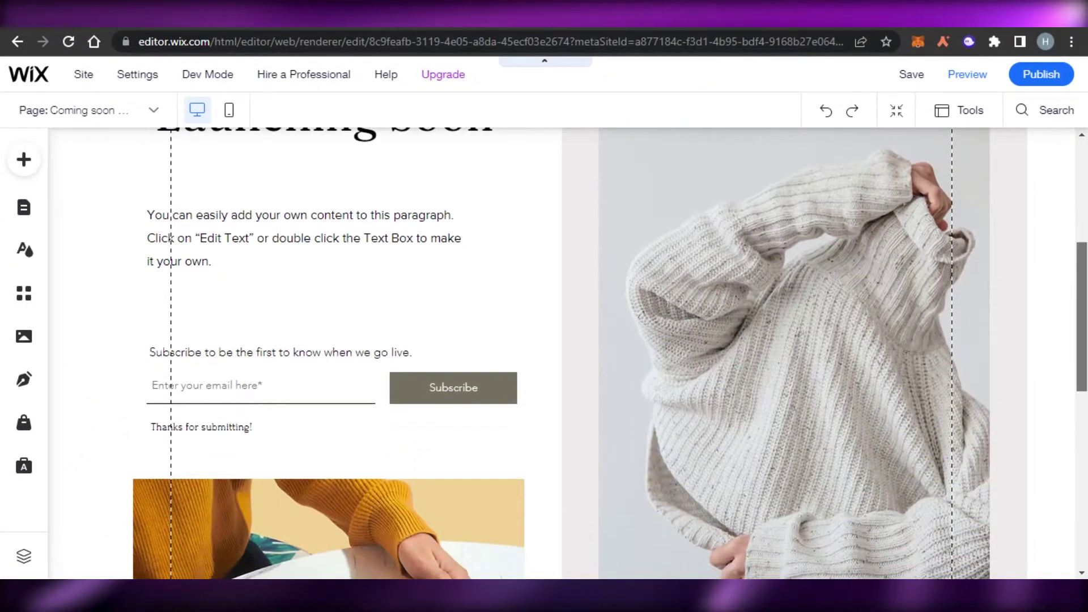
scroll(486, 262, "up", 1)
left_click(371, 278)
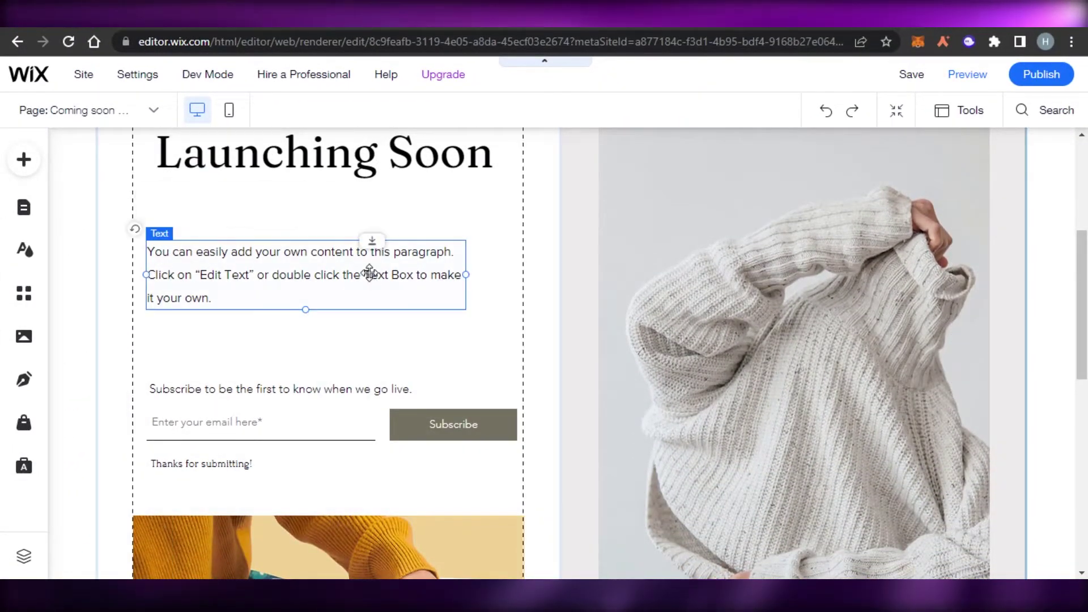
right_click(286, 281)
left_click(343, 415)
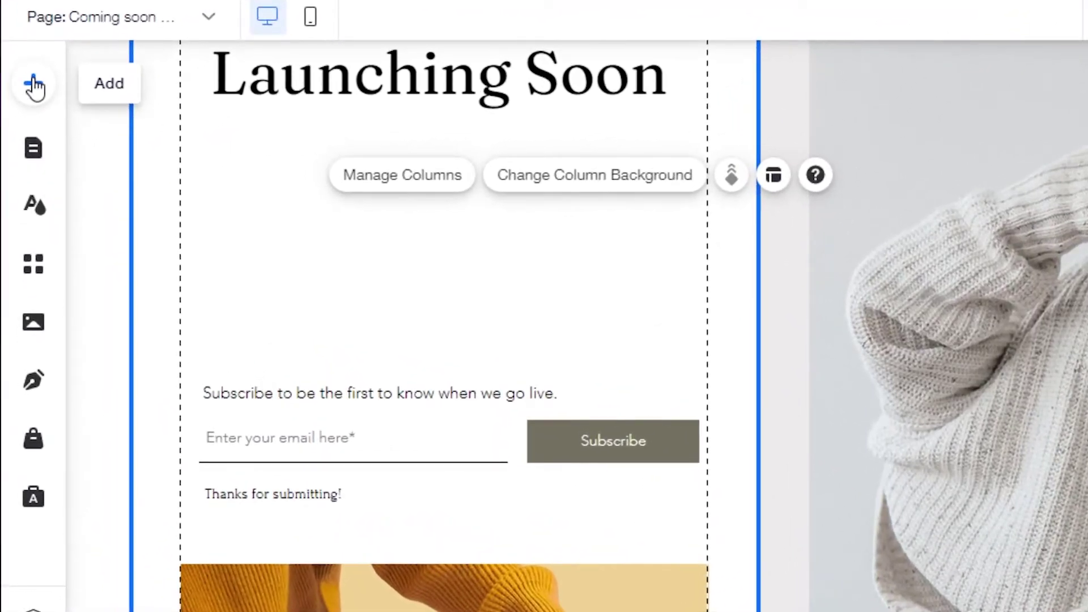
- Add the Decorative VideoBox video of a woman in pink trousers against a green wall
left_click(34, 85)
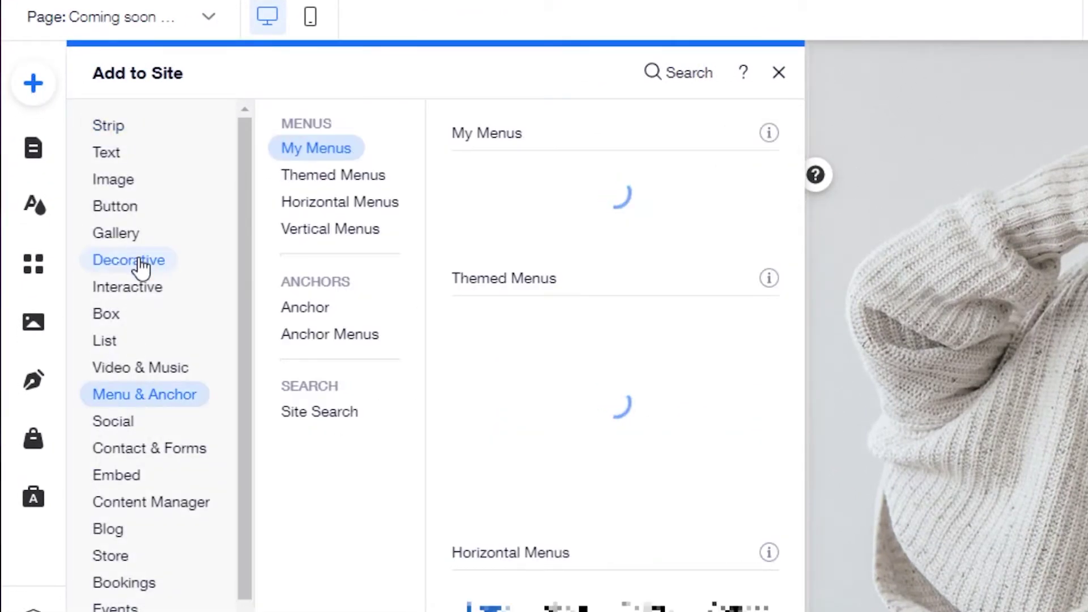
left_click(141, 267)
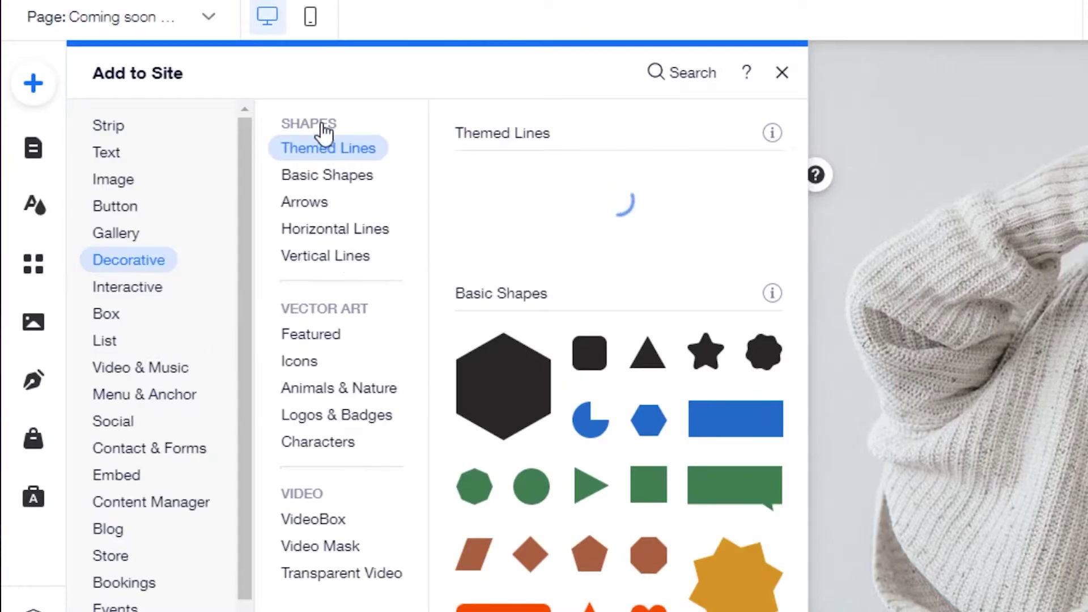
left_click(306, 337)
left_click(321, 521)
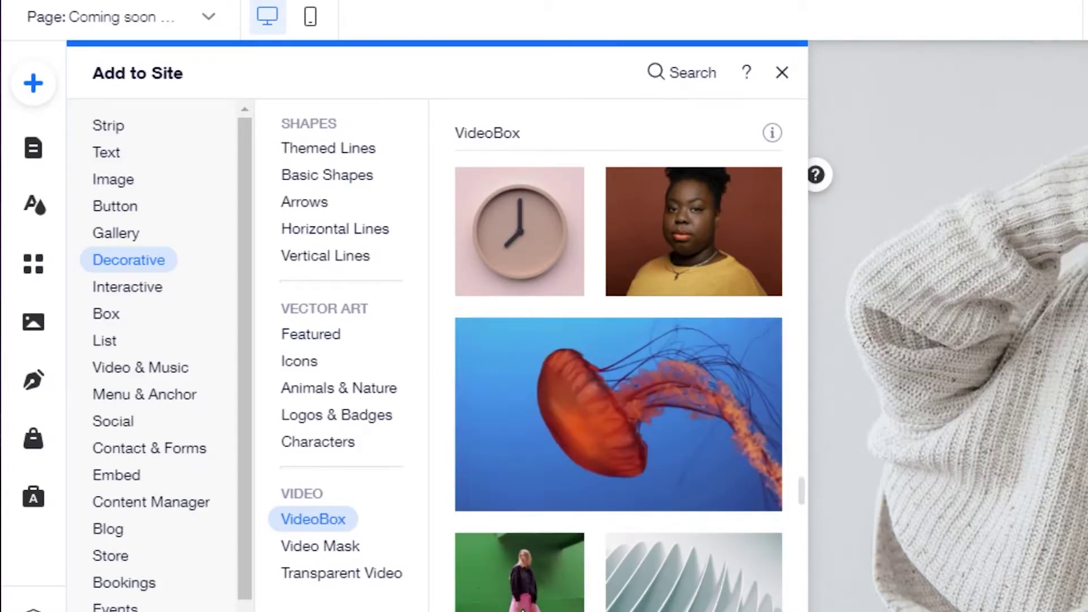
left_click(525, 603)
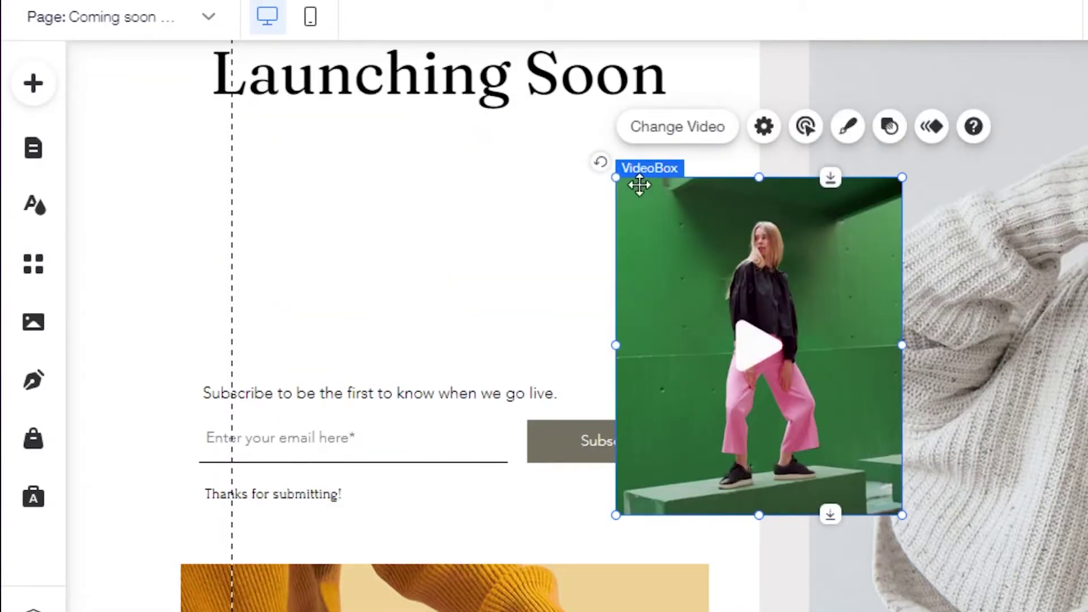
- Shrink the video box to about 240 by 283 and move it under the Launching Soon heading
left_click_drag(614, 177, 732, 295)
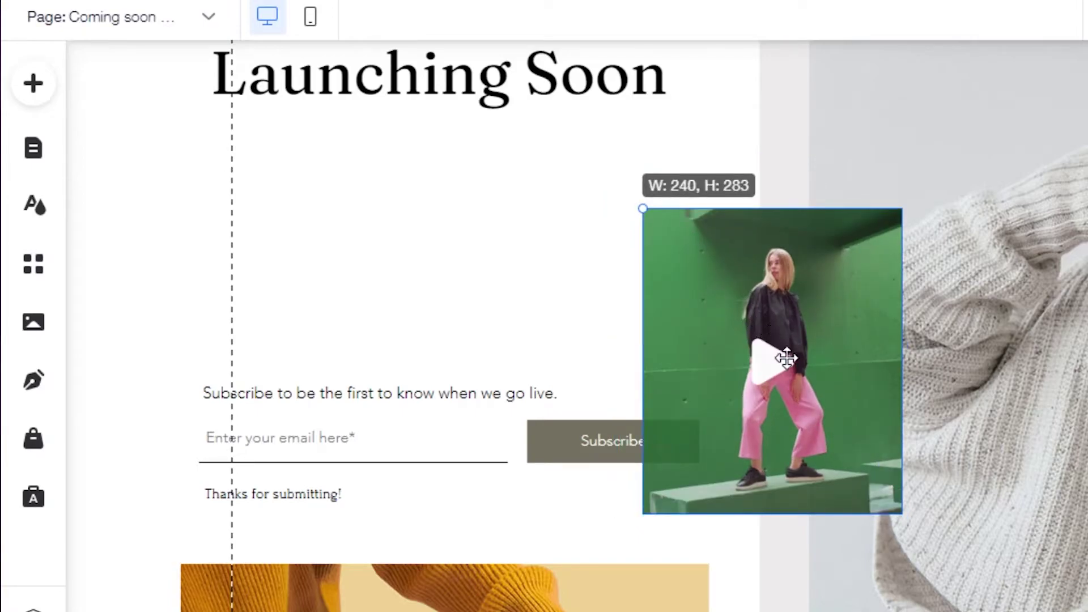
left_click(771, 345)
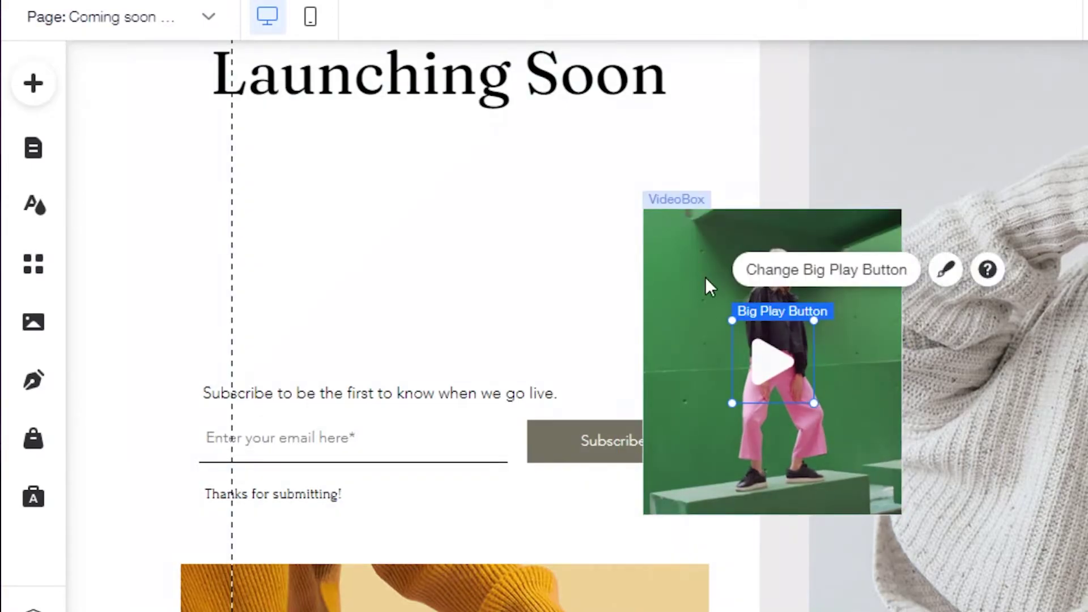
left_click(688, 300)
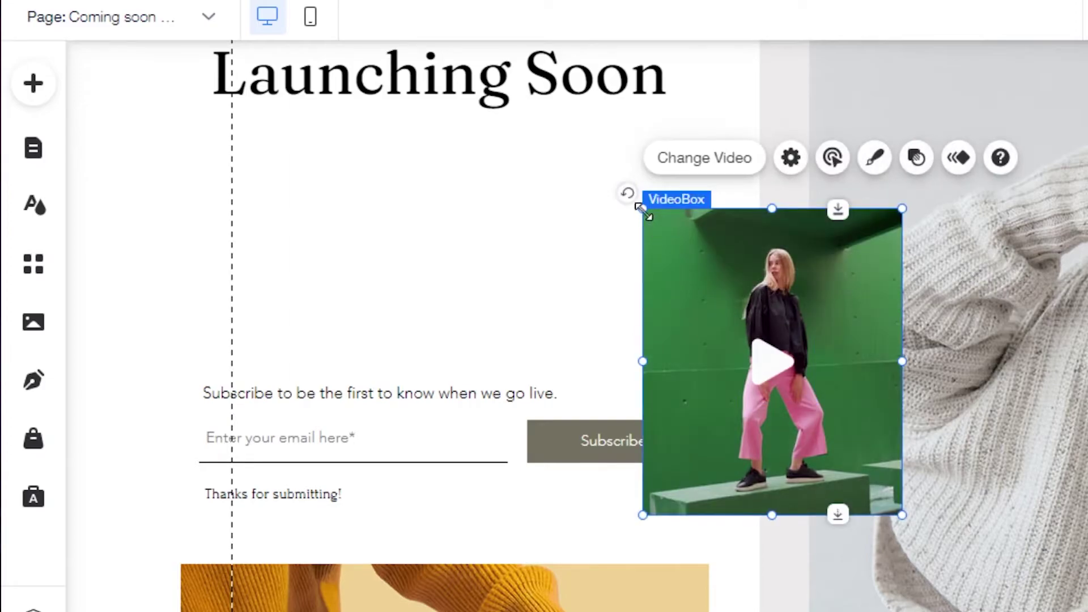
left_click_drag(642, 209, 437, 262)
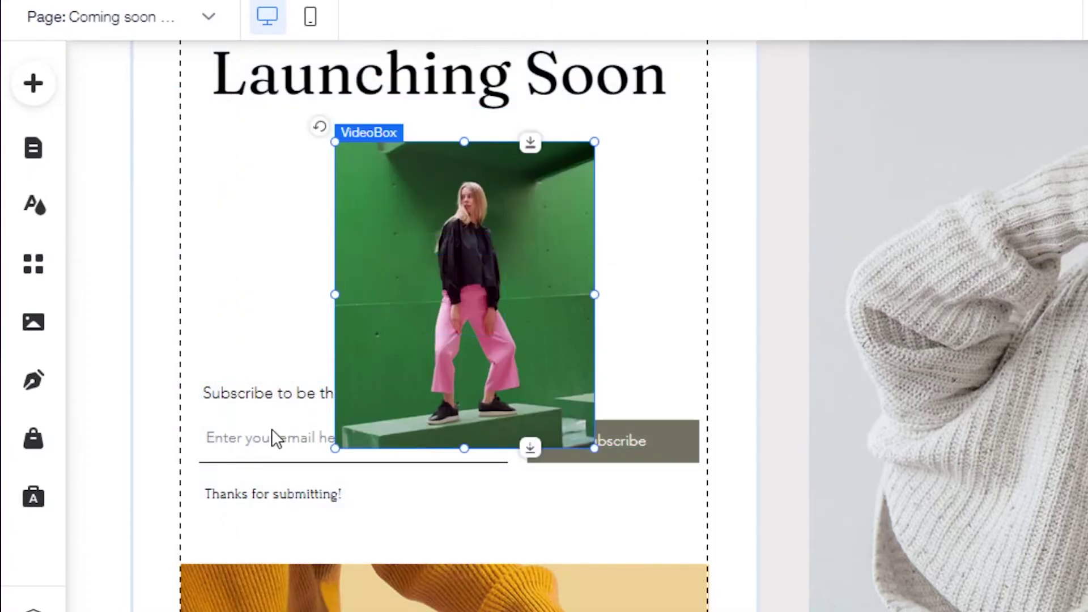
- Delete the subscribers form from the page
left_click(272, 429)
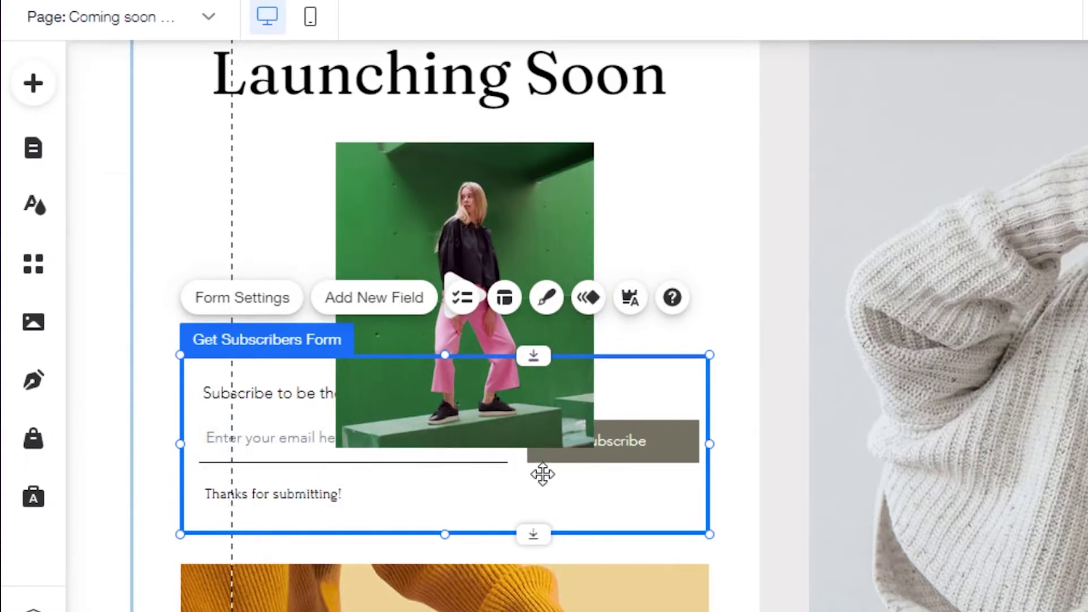
right_click(506, 503)
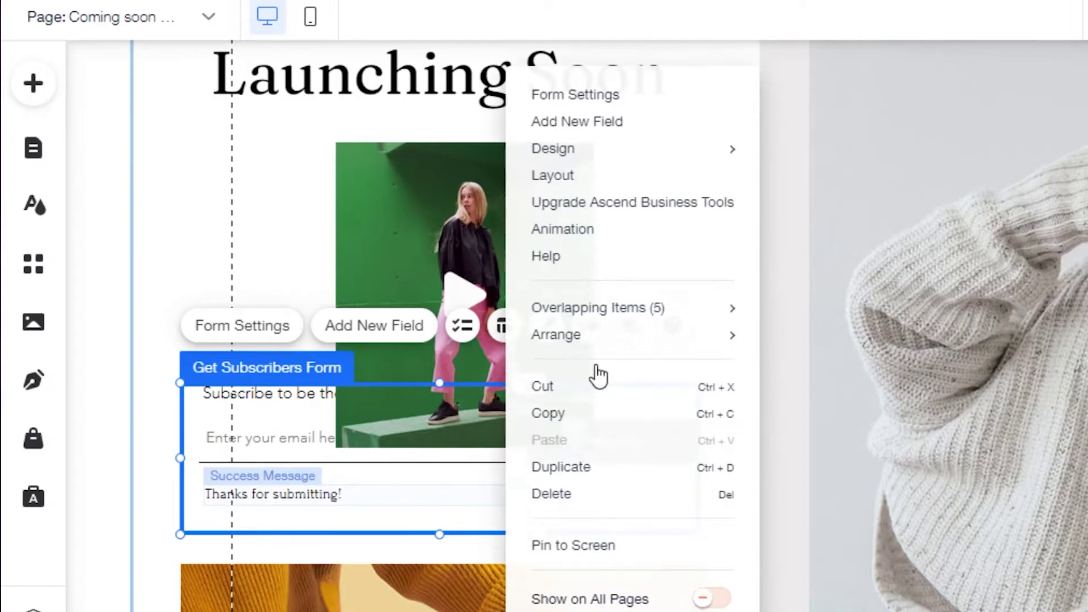
left_click(569, 501)
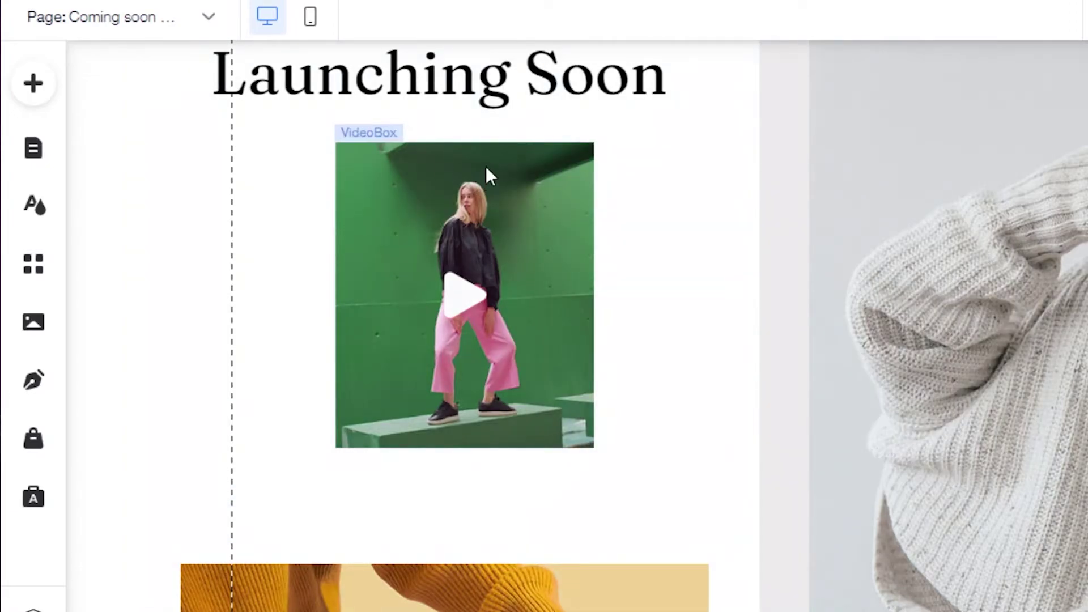
- Nudge the video up, add the black themed button centred below it, and clear its default label
left_click_drag(485, 166, 486, 151)
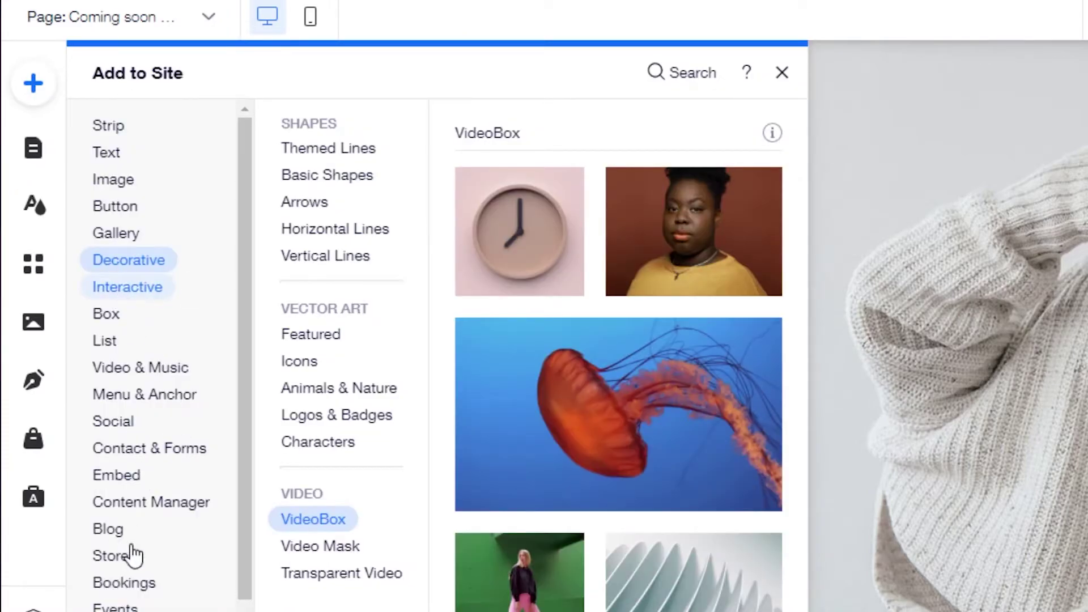
left_click(129, 214)
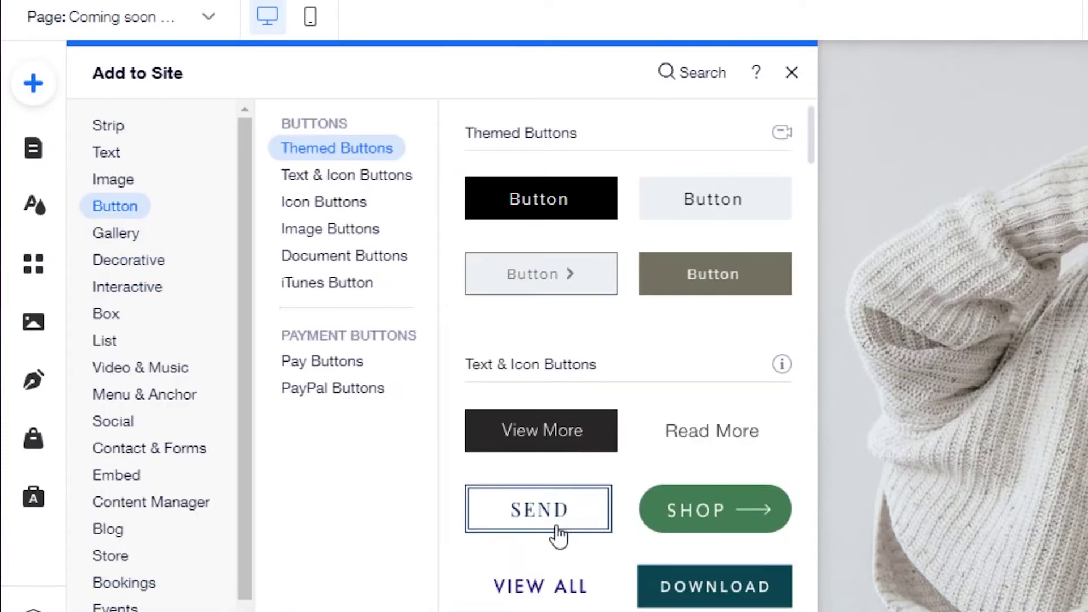
left_click(583, 209)
left_click_drag(672, 381, 468, 515)
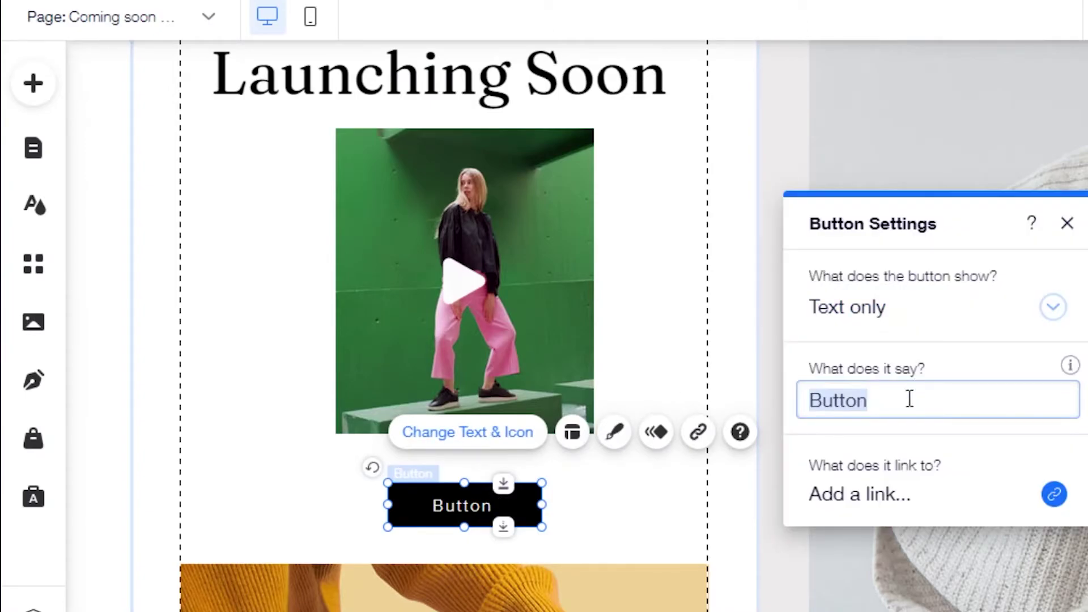
key("BackSpace")
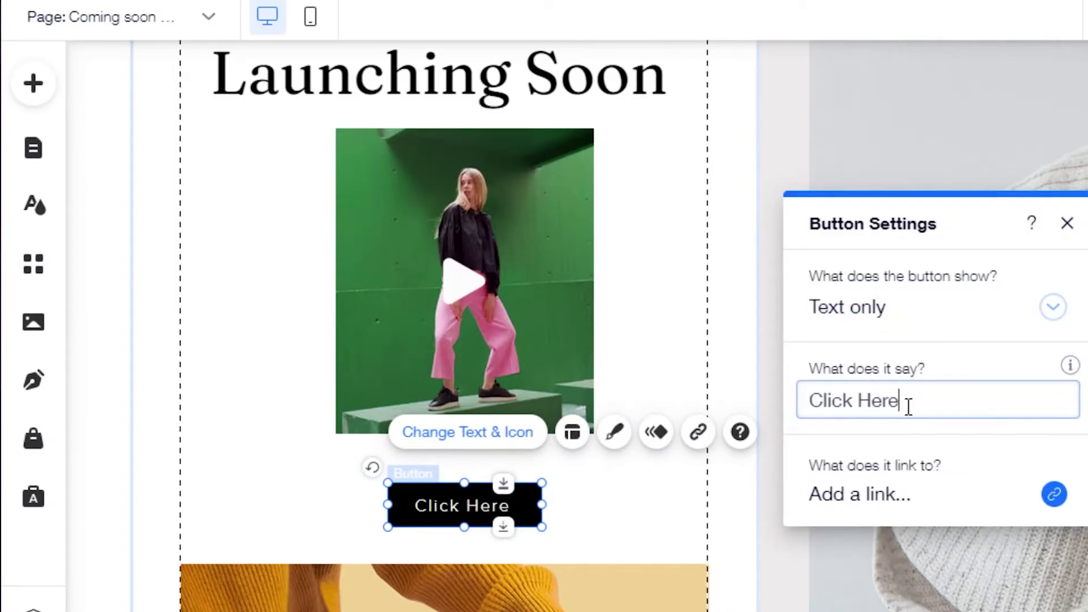
- Cancel the link dialog and close Button Settings, leaving the Click Here button unlinked
left_click(888, 495)
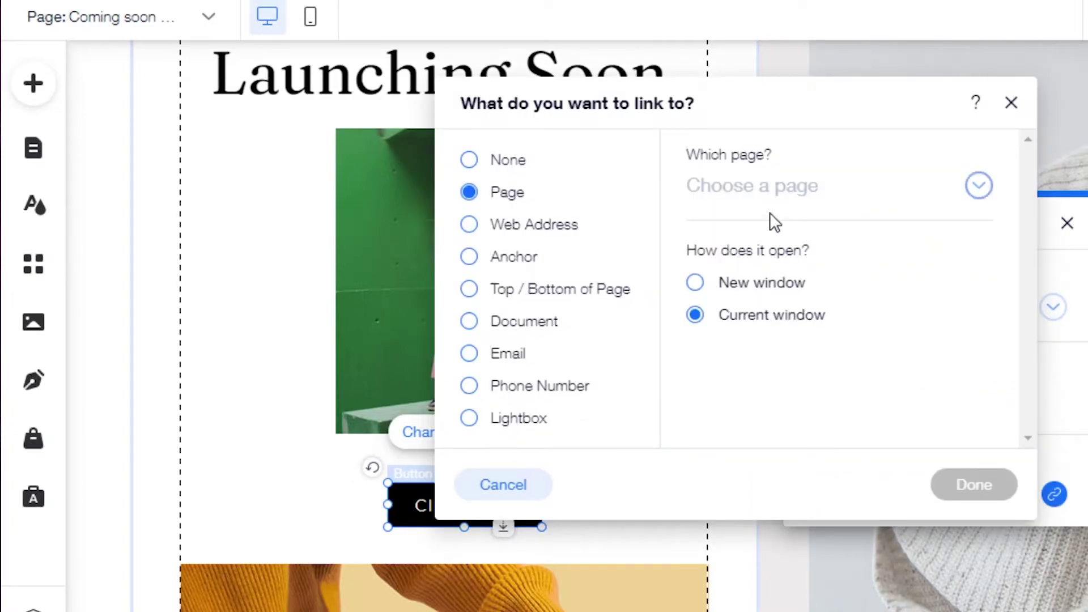
left_click(1011, 104)
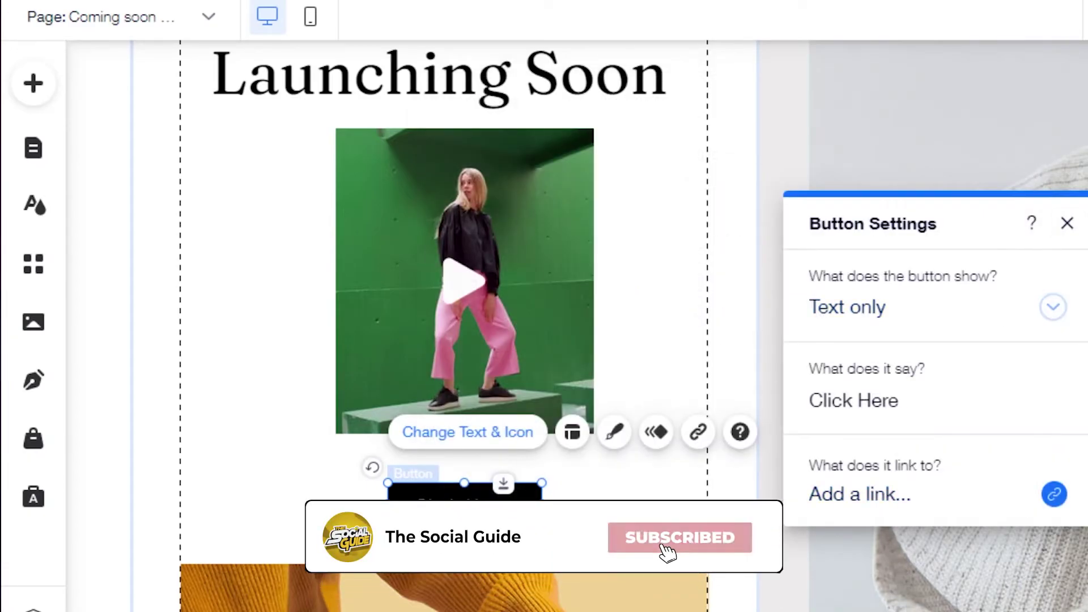
left_click(1064, 224)
left_click(699, 211)
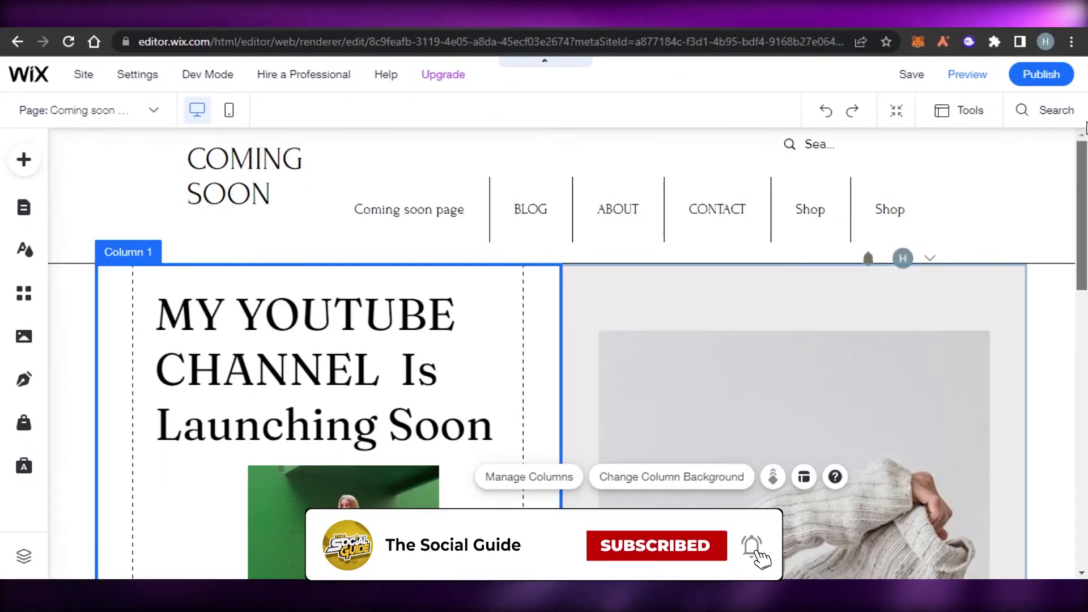
scroll(567, 352, "down", 5)
scroll(1076, 230, "down", 3)
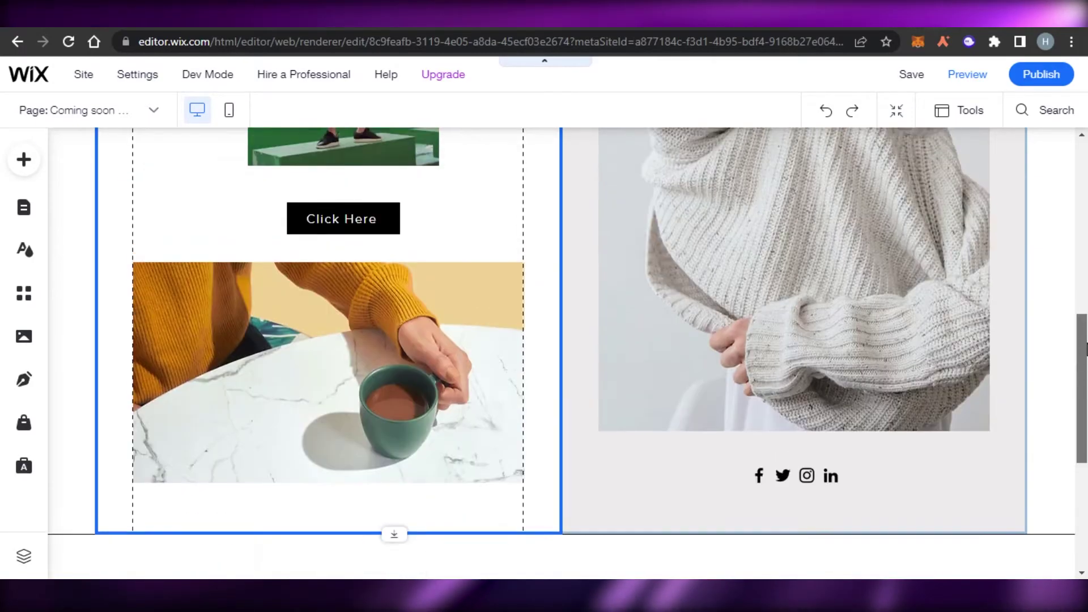
scroll(1077, 230, "up", 5)
scroll(1077, 230, "down", 4)
scroll(1077, 230, "up", 4)
scroll(1077, 230, "up", 3)
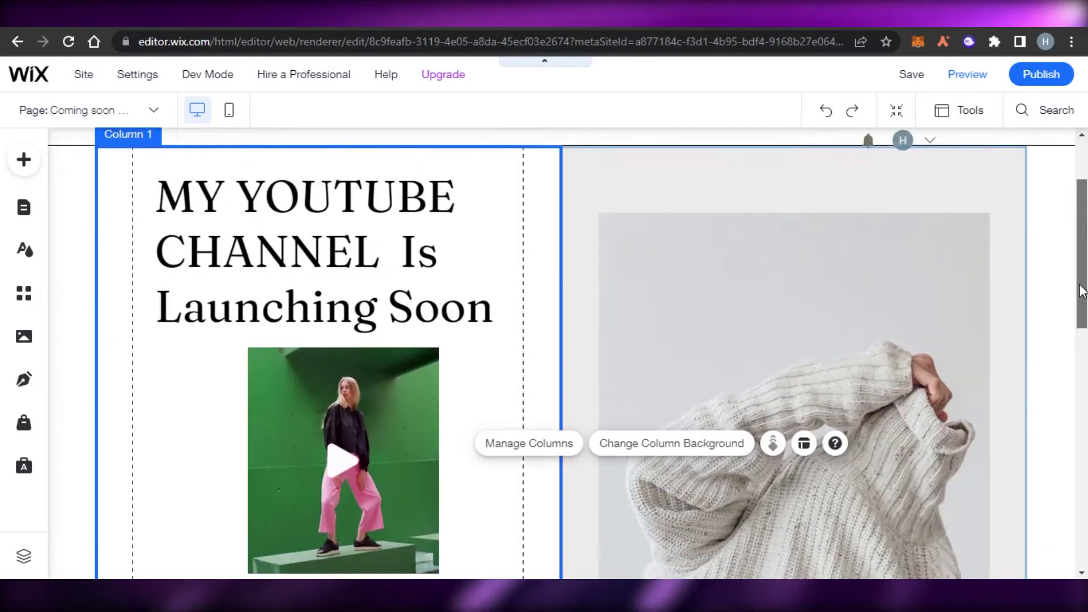
scroll(1074, 266, "down", 6)
scroll(1068, 301, "up", 4)
- Replace the sweater image in the right column with the smiling team photo from the media library
scroll(818, 318, "down", 2)
left_click(818, 318)
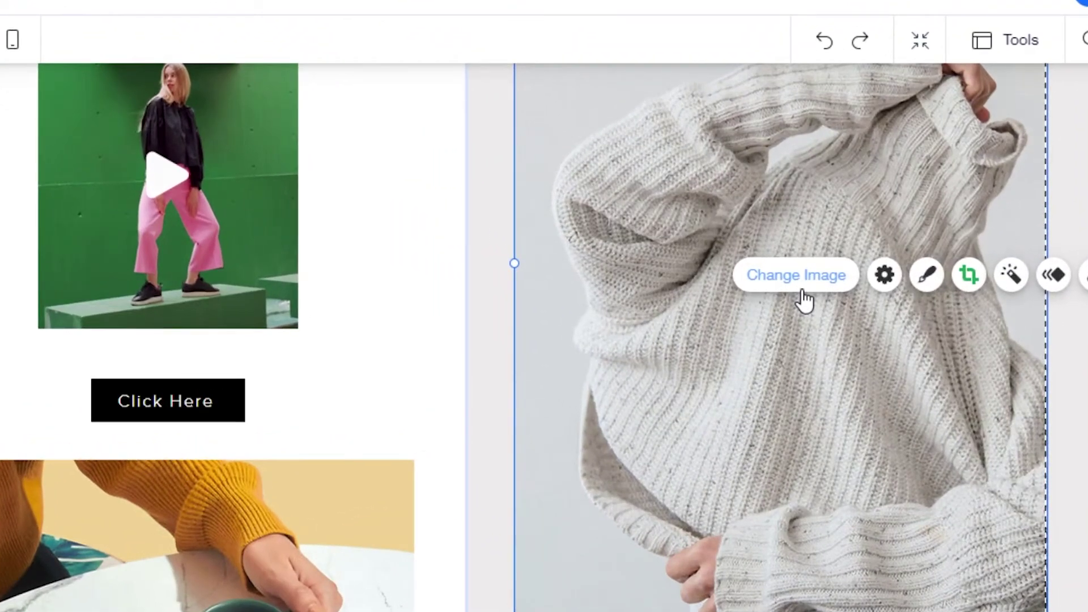
left_click(801, 283)
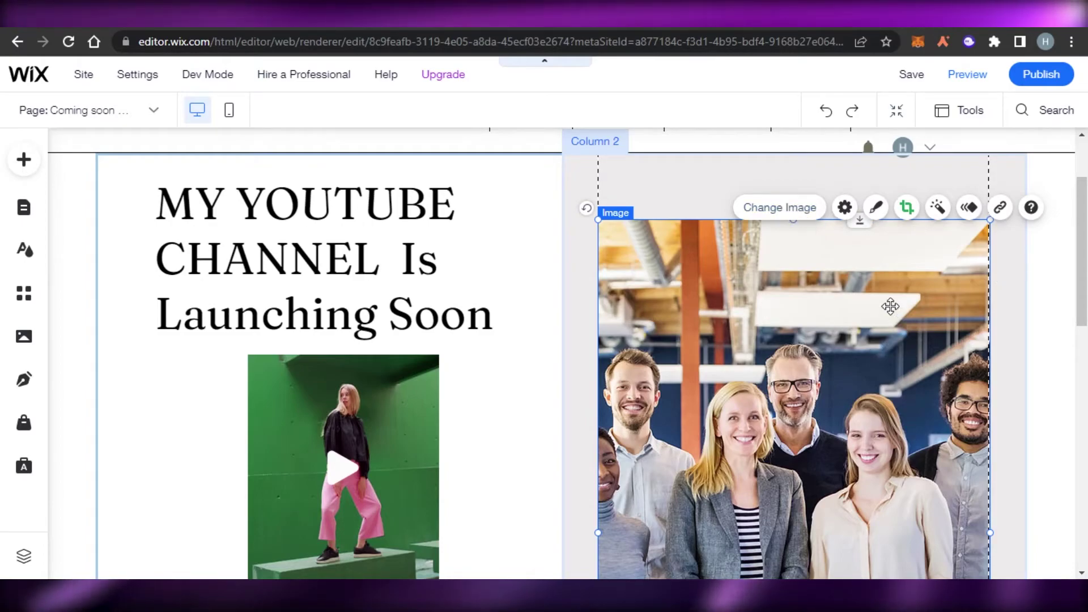
scroll(891, 304, "down", 1)
scroll(537, 428, "down", 10)
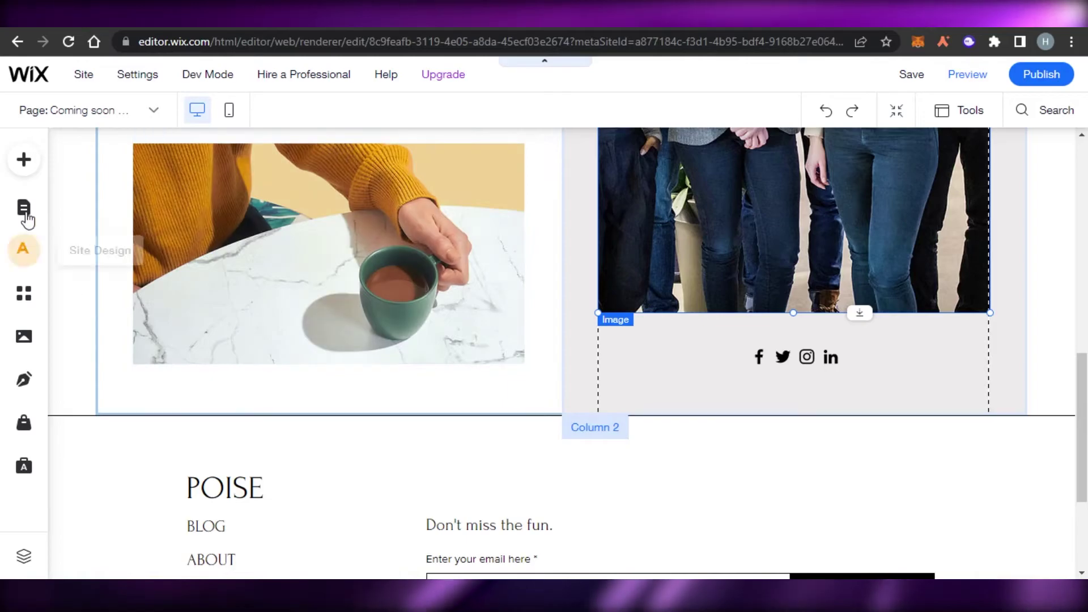
- Select the social bar under the team photo and bring up its social links settings
left_click(23, 162)
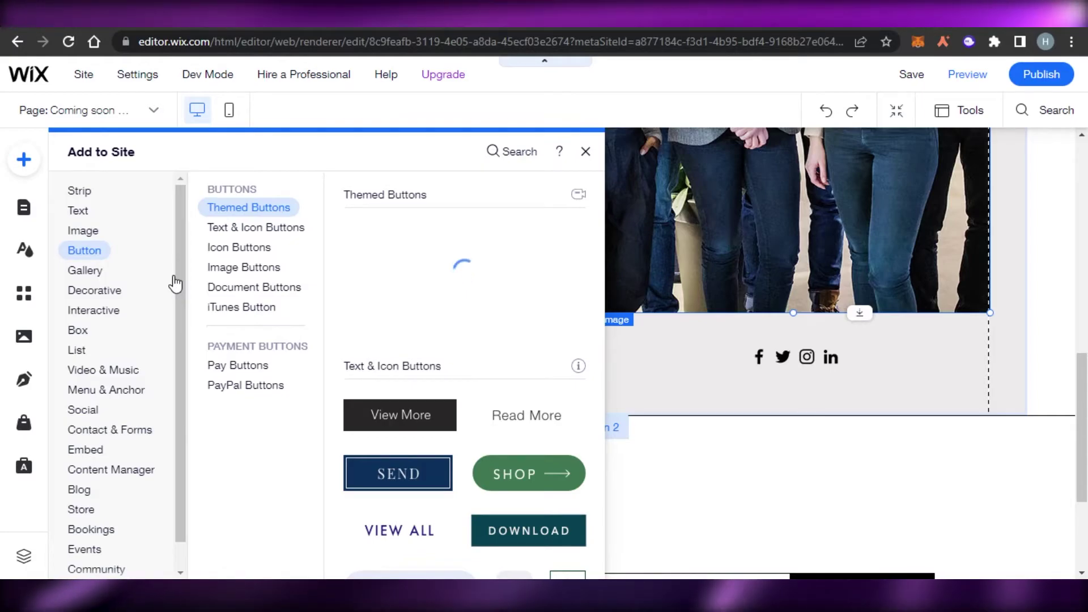
key("Escape")
scroll(566, 351, "down", 3)
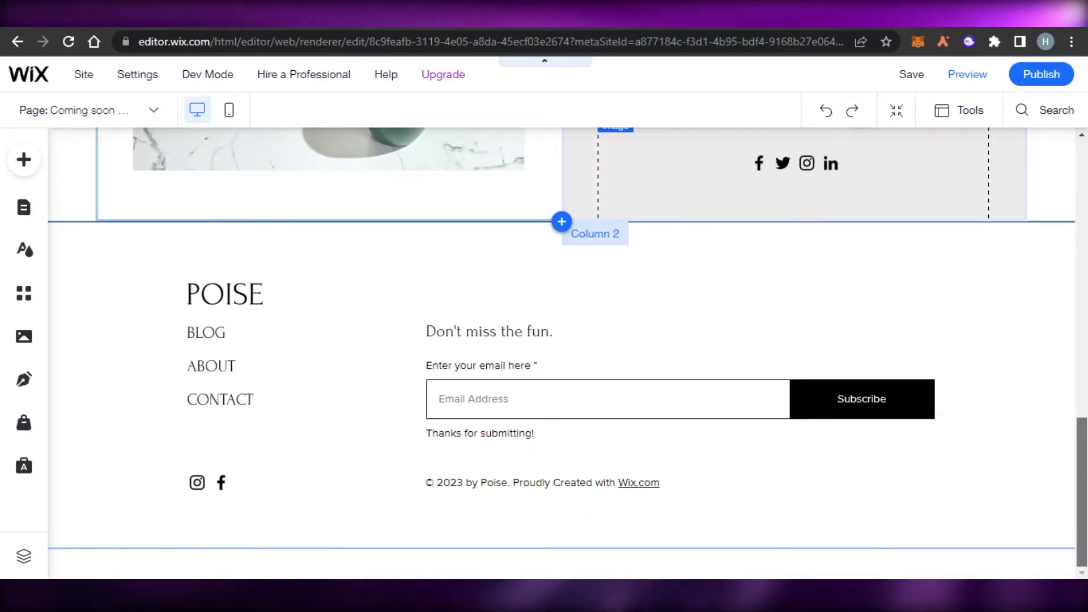
scroll(567, 351, "up", 5)
scroll(566, 351, "down", 1)
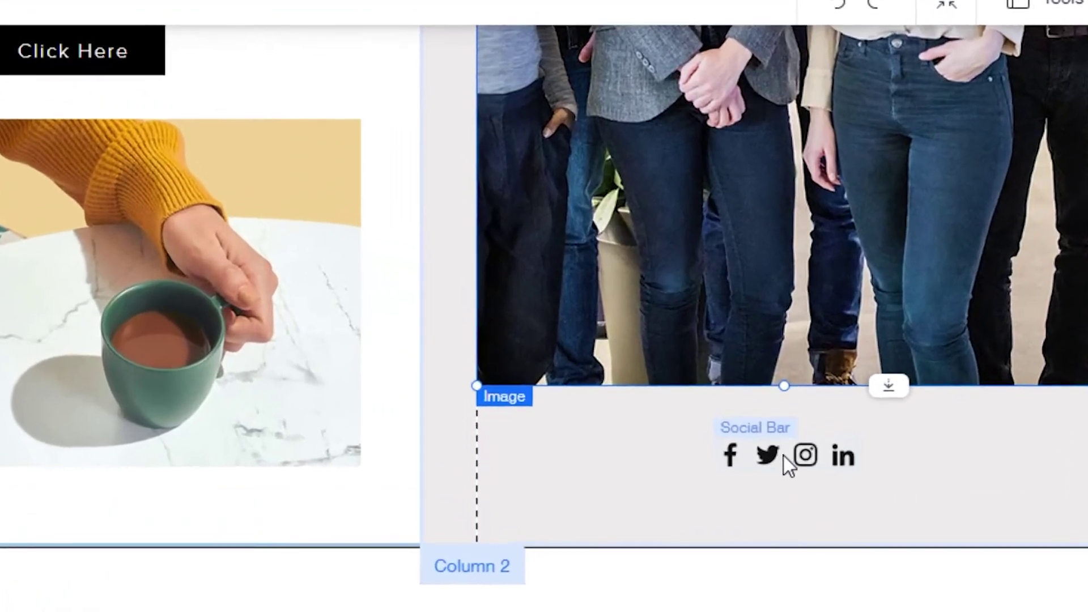
left_click(791, 411)
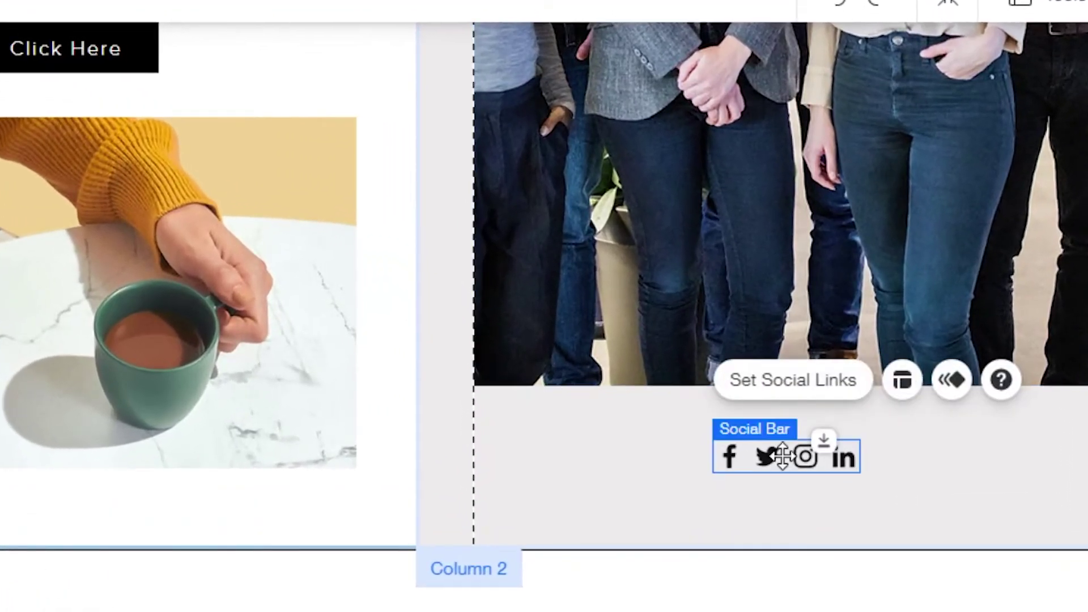
left_click(793, 380)
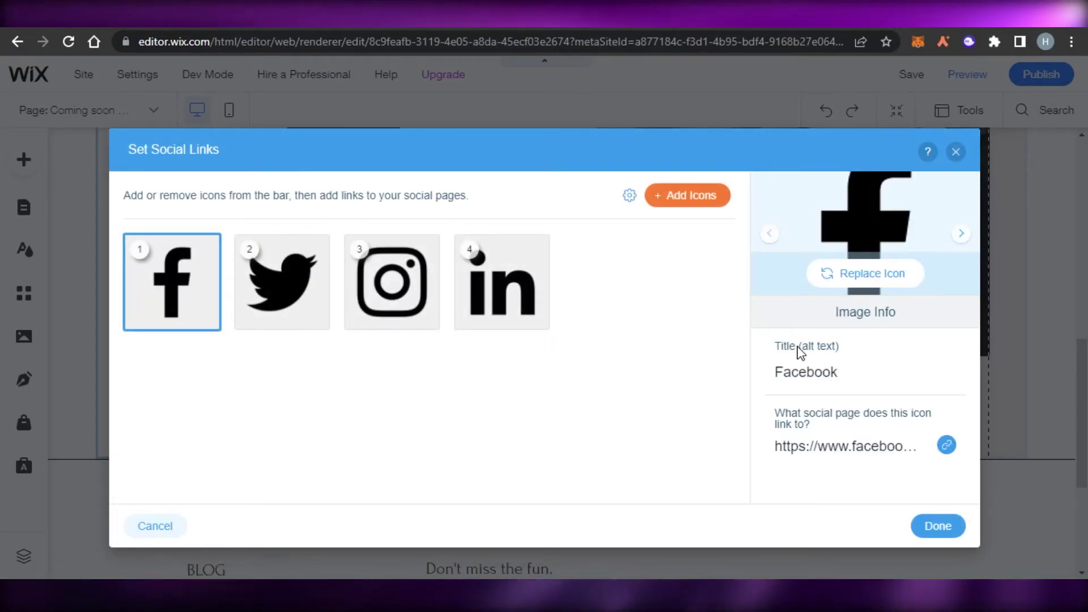
- Add the red YouTube icon to the social bar, review the Facebook and Instagram links, and confirm
left_click(702, 203)
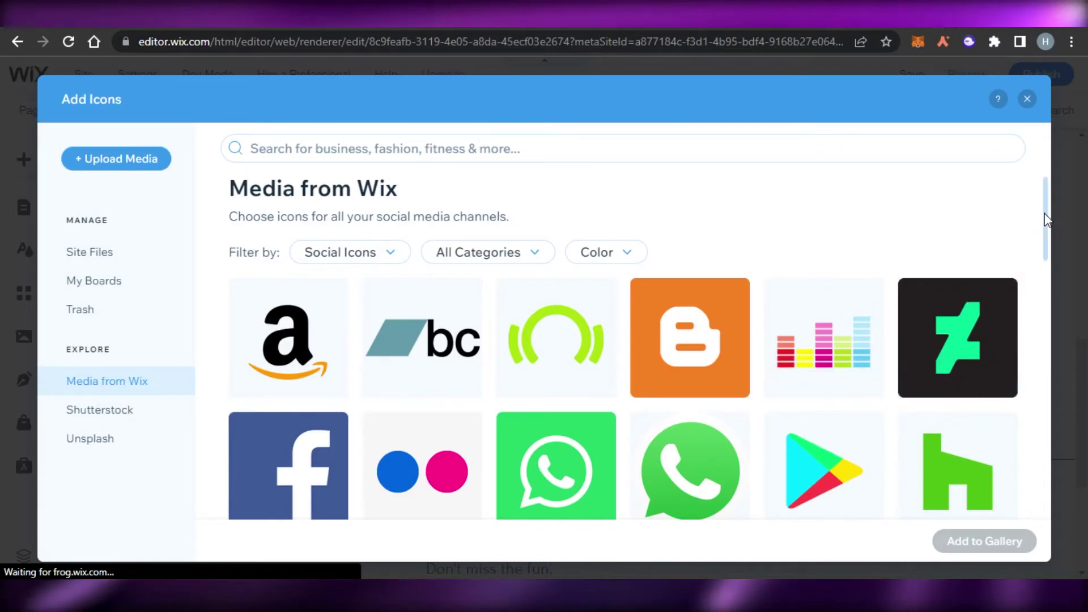
scroll(1046, 219, "down", 10)
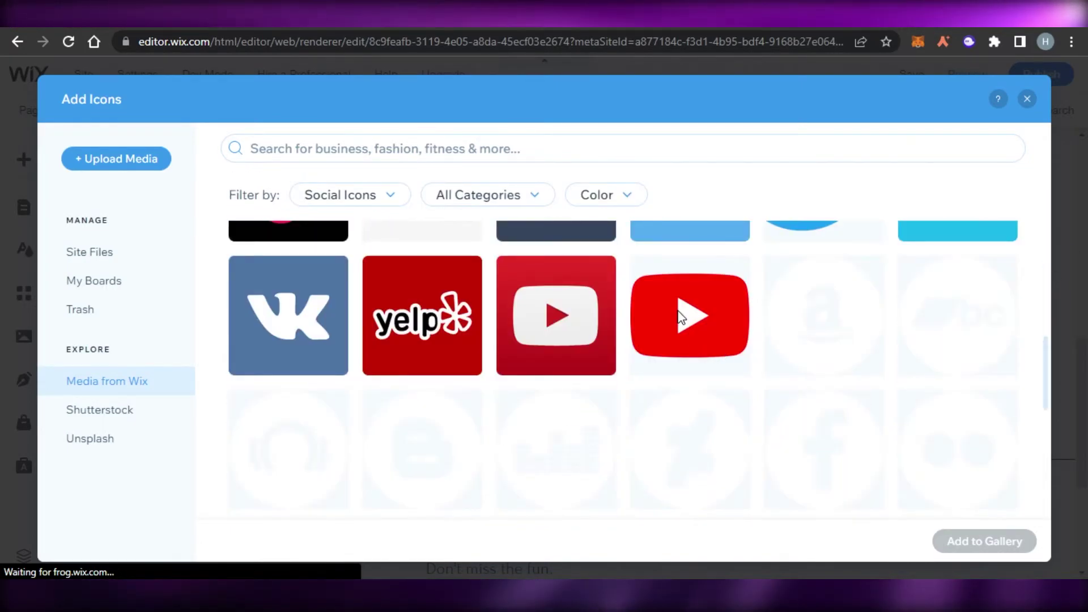
left_click(680, 317)
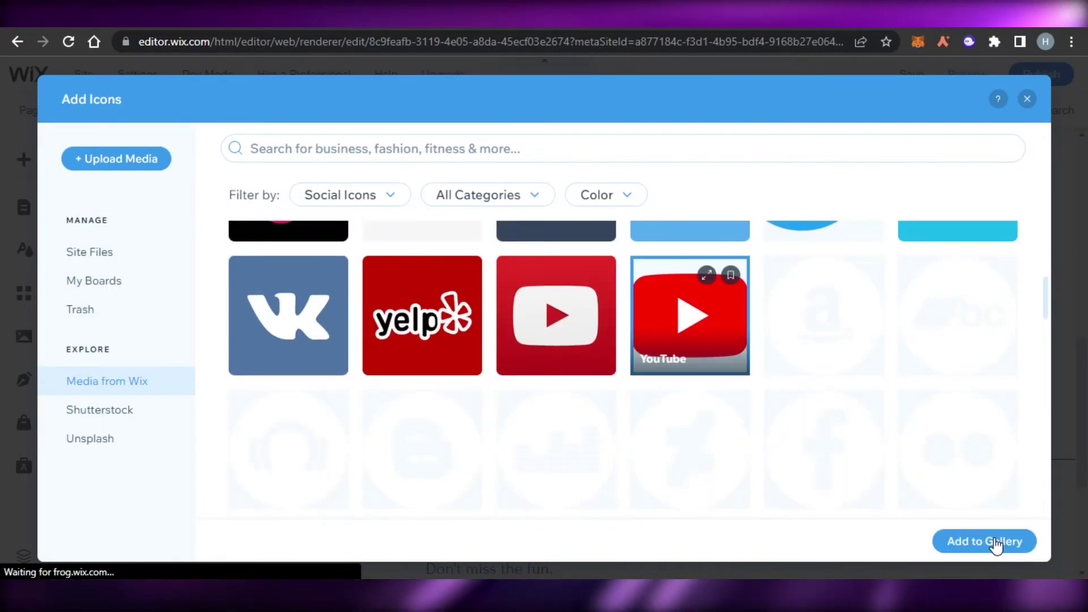
left_click(996, 542)
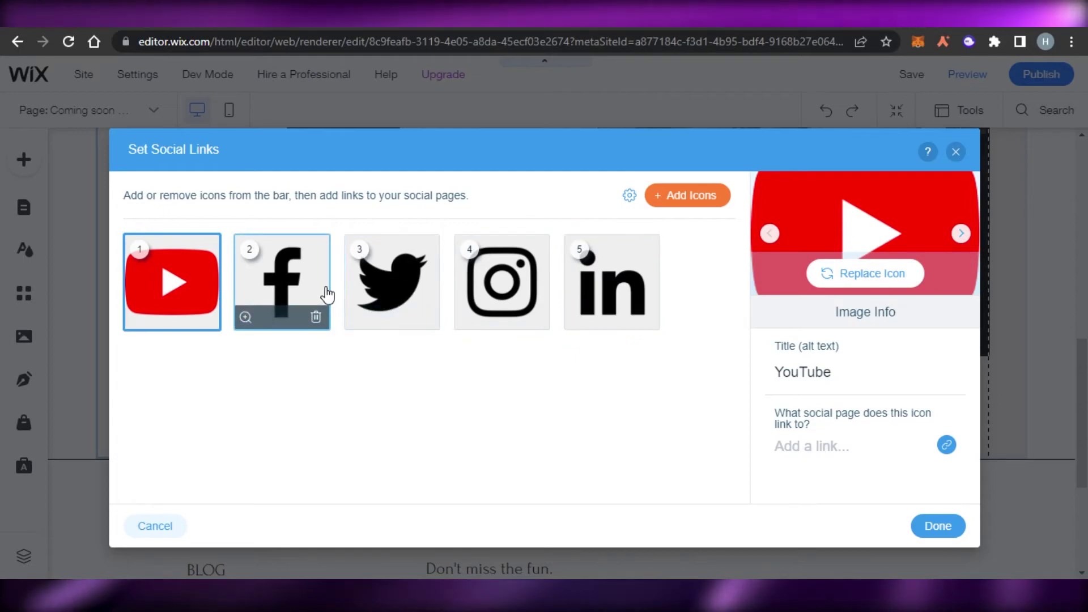
left_click(286, 300)
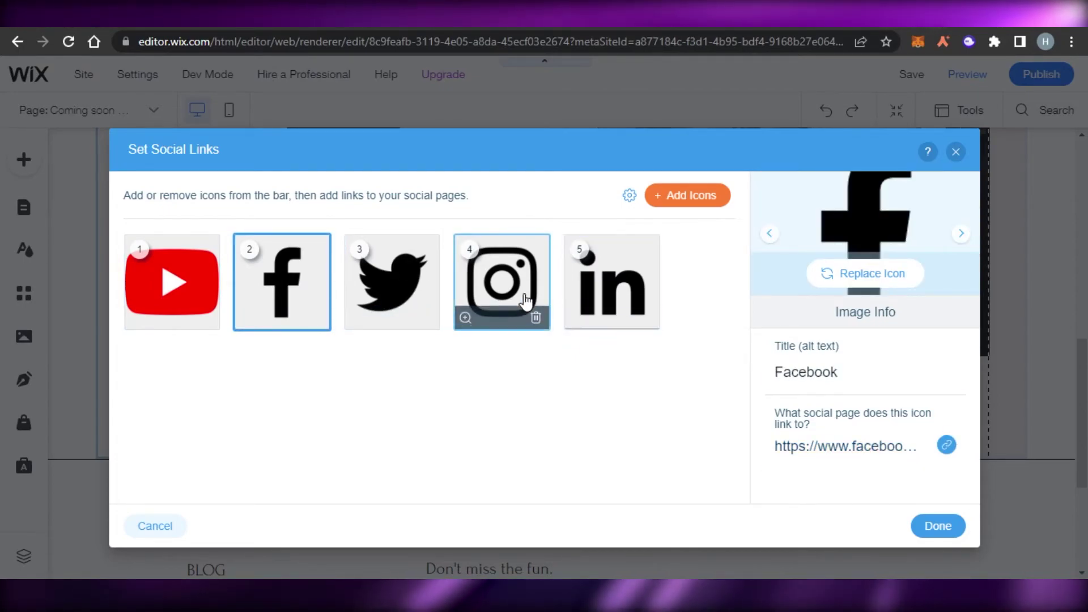
left_click(502, 283)
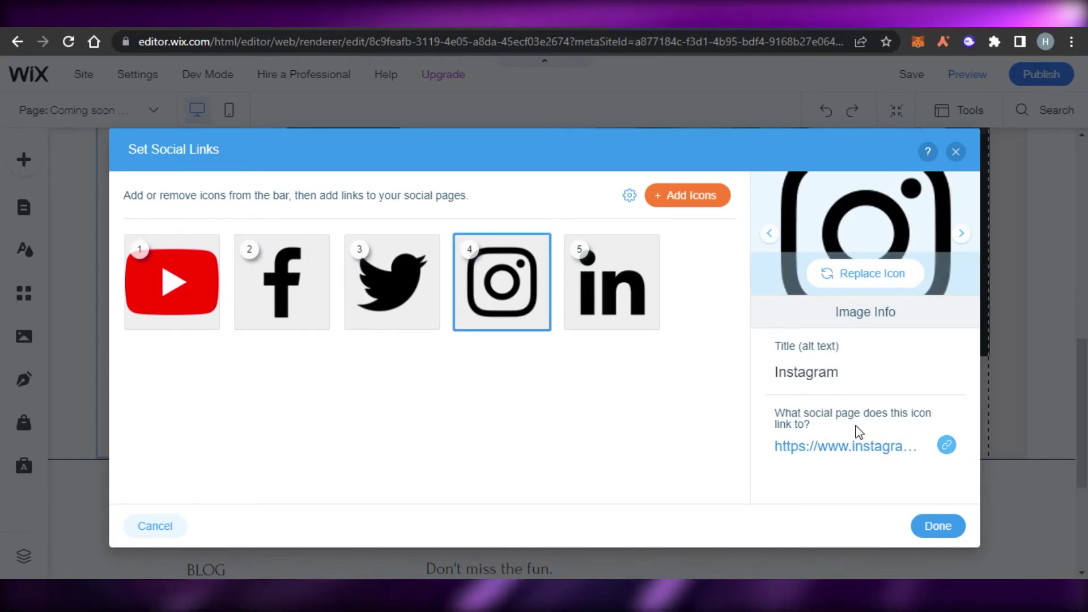
left_click(930, 525)
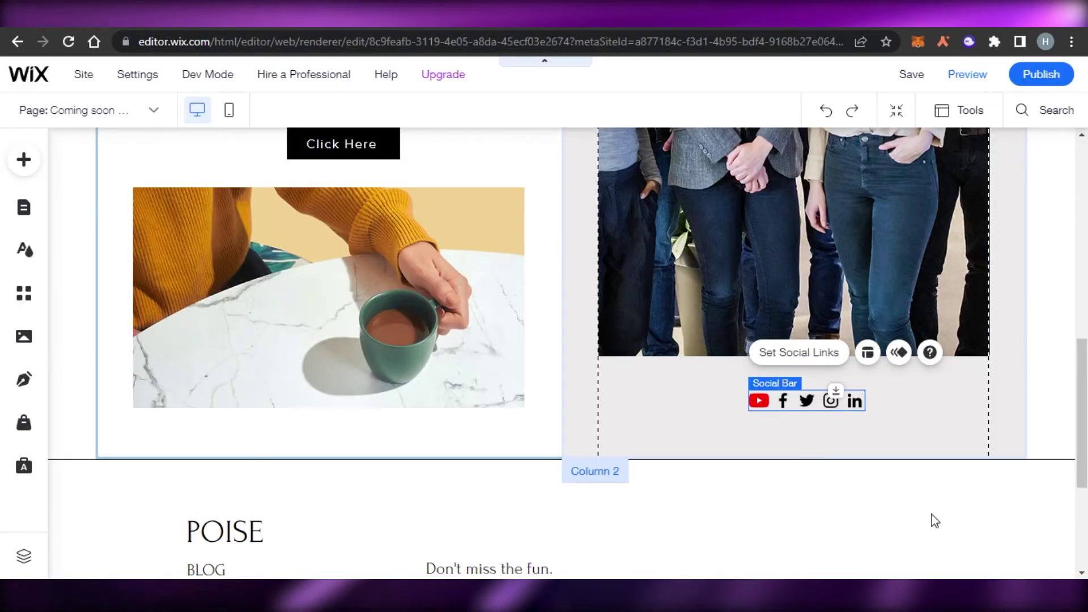
- Change the footer heading from POISE to 'The social Guide'
scroll(952, 403, "down", 2)
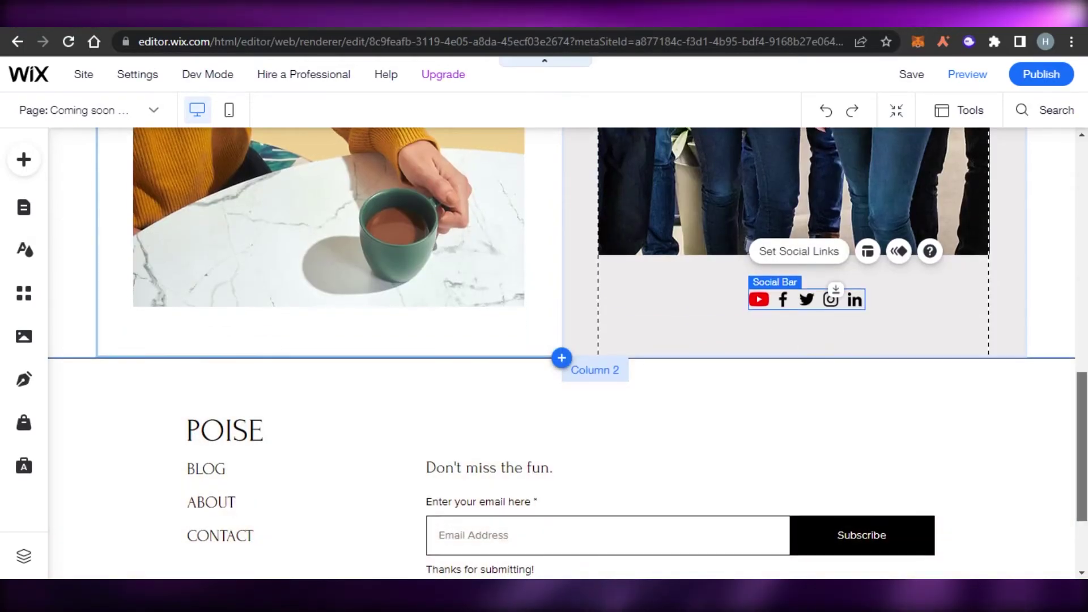
scroll(561, 363, "down", 2)
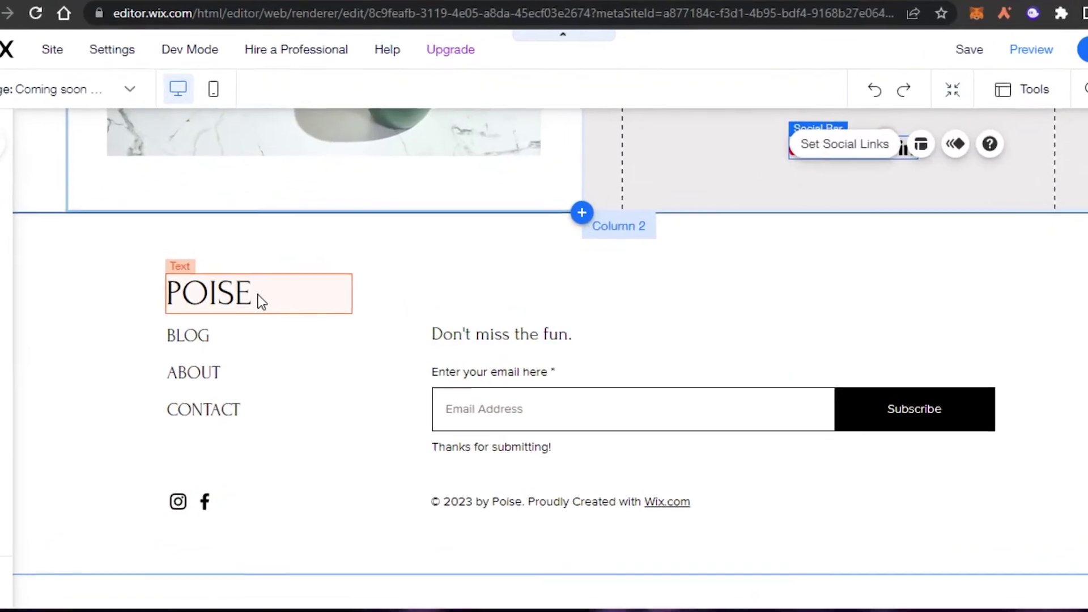
left_click(260, 300)
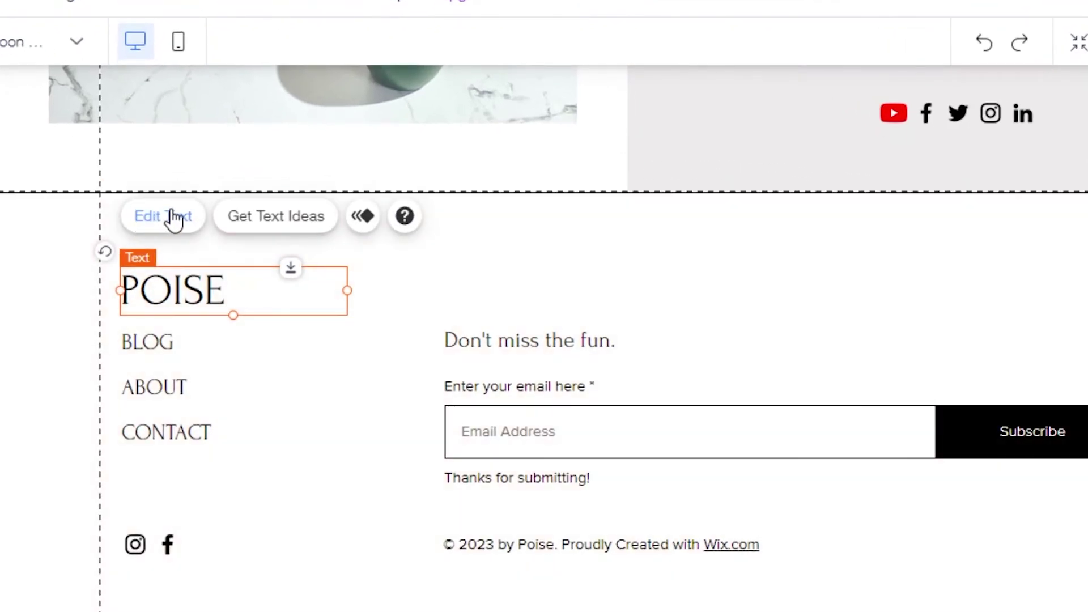
double_click(249, 269)
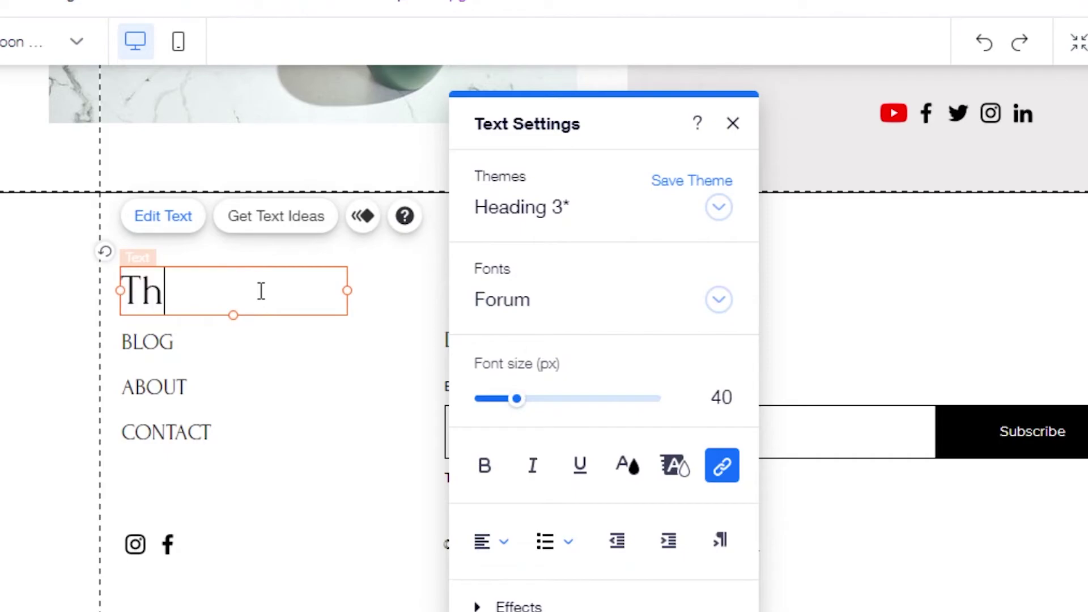
type("The sov")
key("BackSpace")
type("cial Guide")
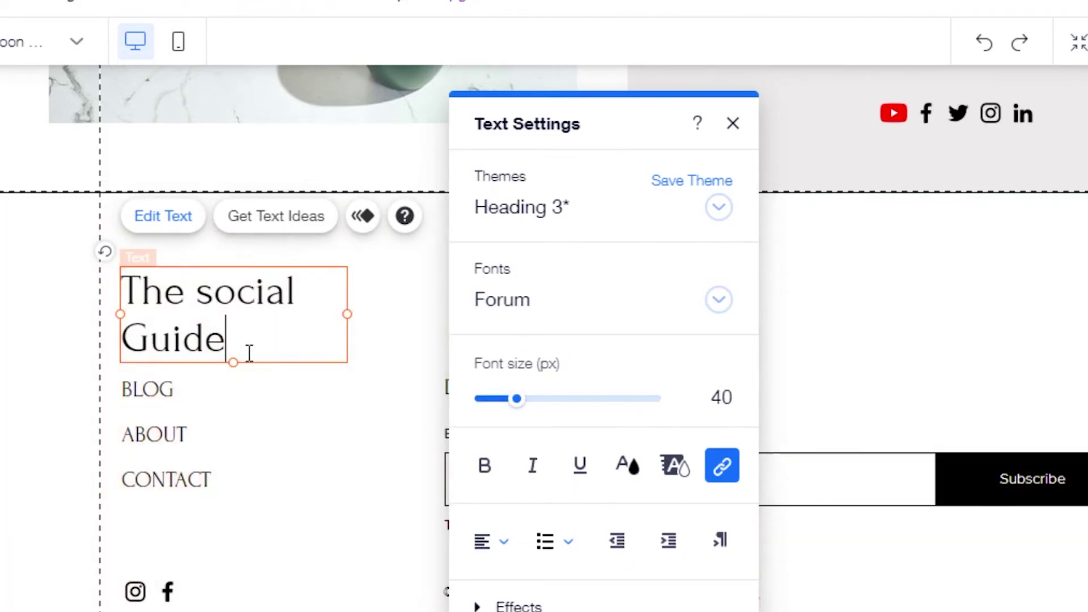
- Delete the footer's small Instagram and Facebook social bar
left_click(148, 591)
right_click(148, 589)
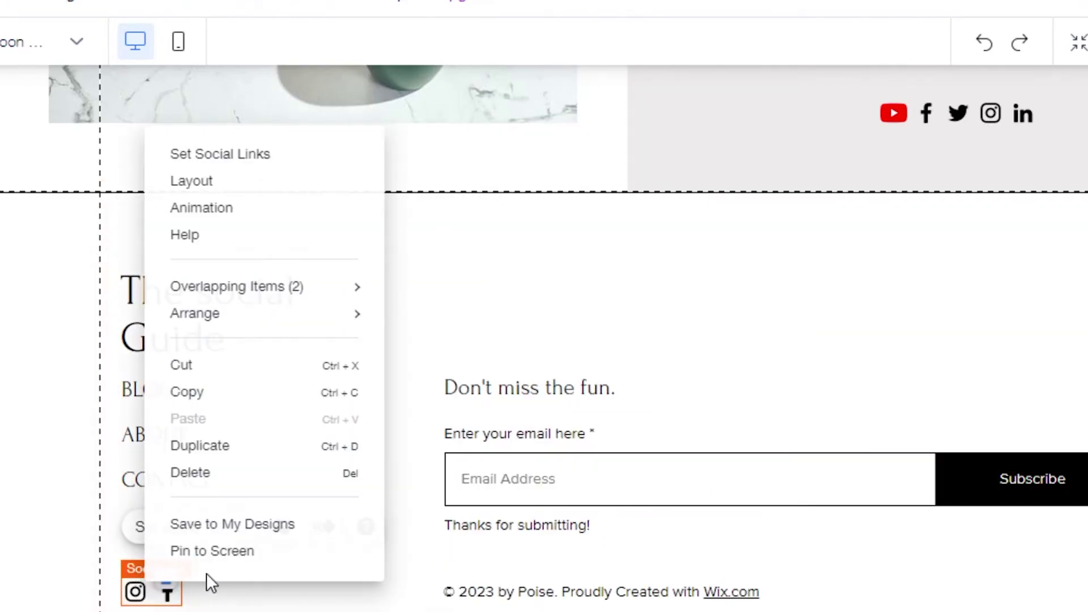
left_click(193, 472)
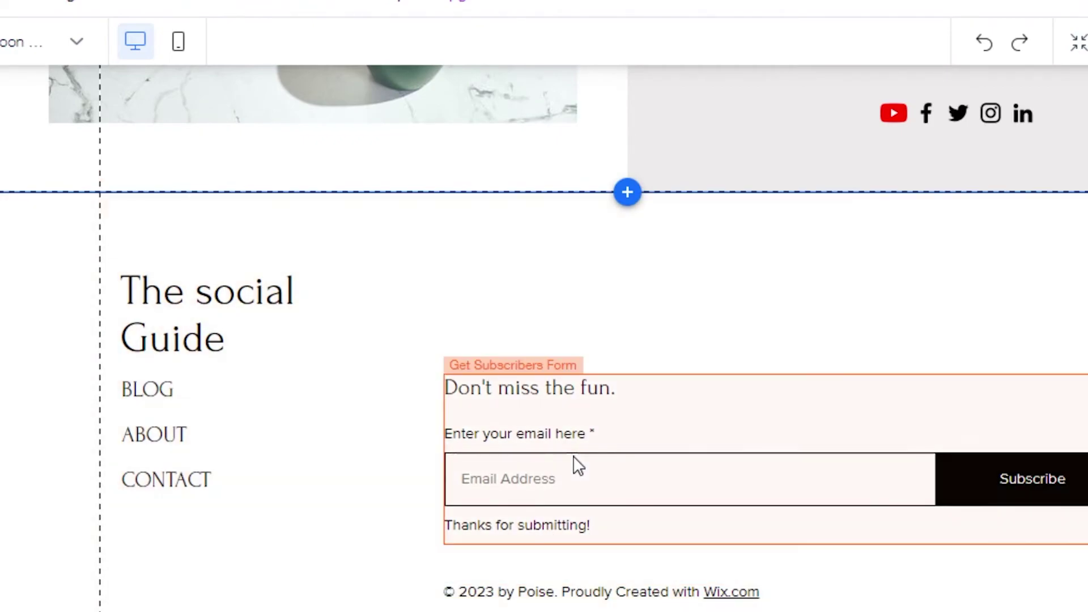
- Drag the footer subscribe form up and left level with The social Guide heading, then return to the page top
left_click(541, 340)
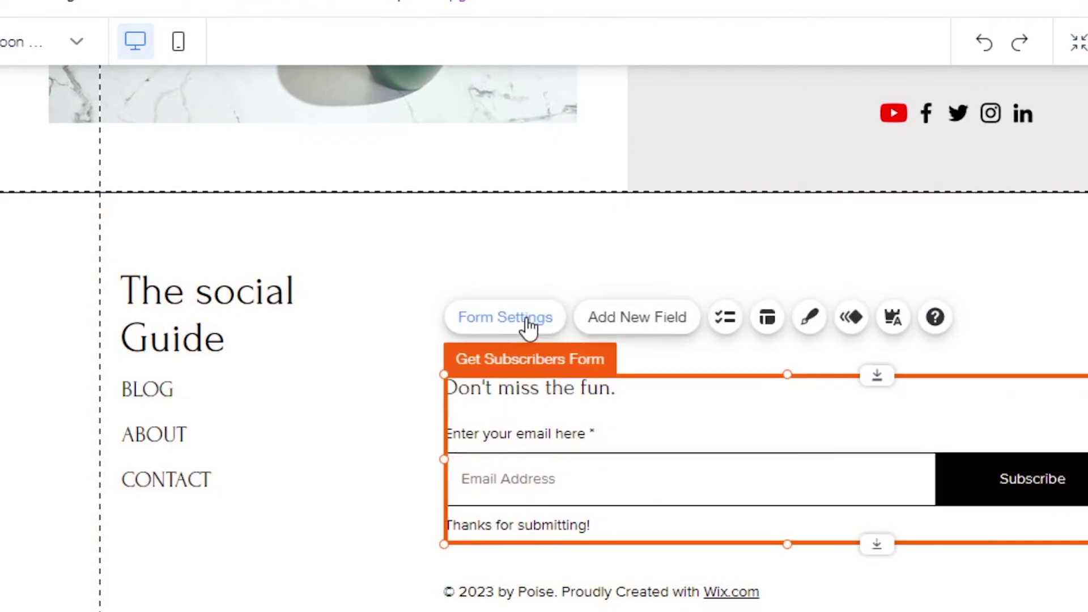
left_click_drag(448, 286, 444, 284)
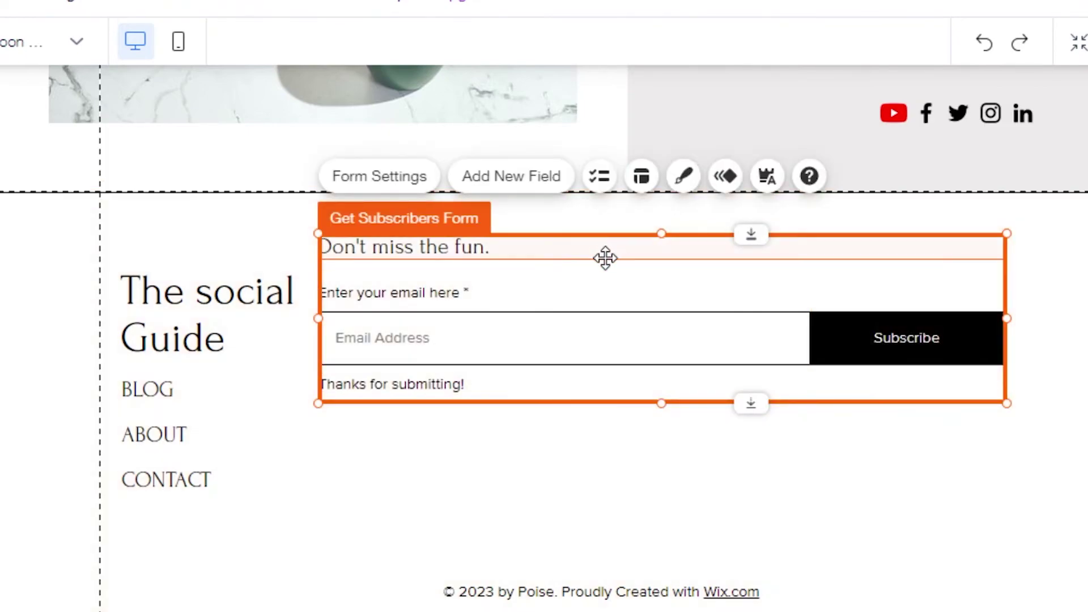
left_click_drag(605, 259, 647, 297)
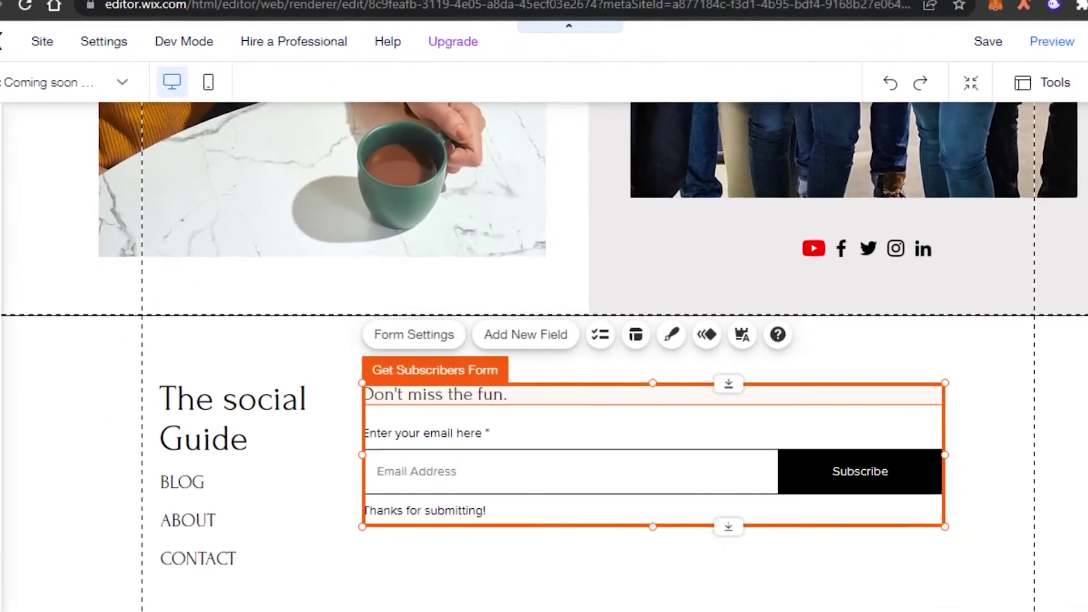
scroll(544, 340, "up", 12)
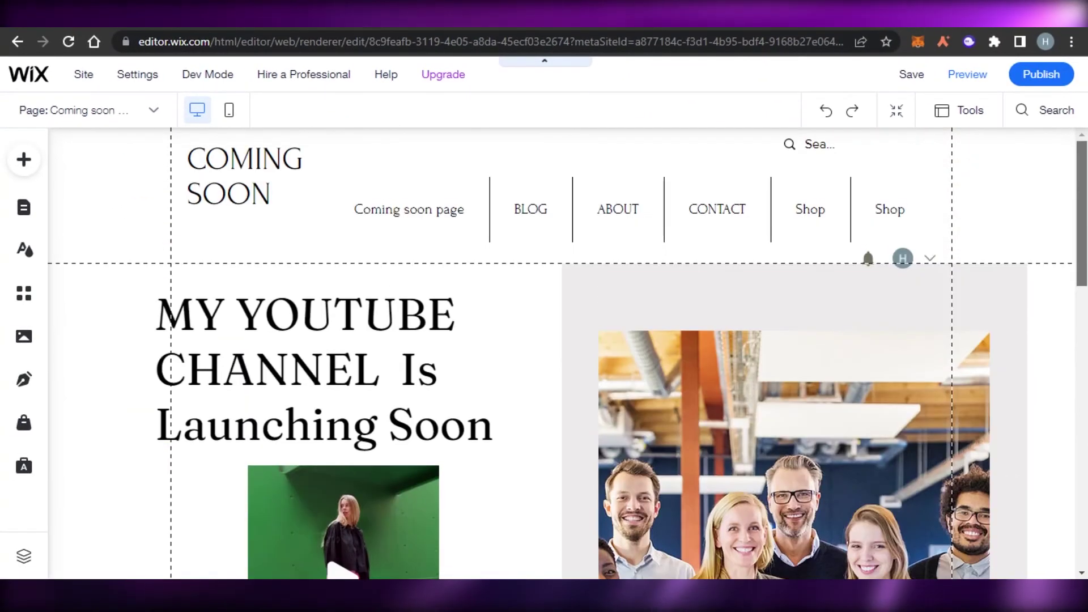
scroll(544, 340, "down", 7)
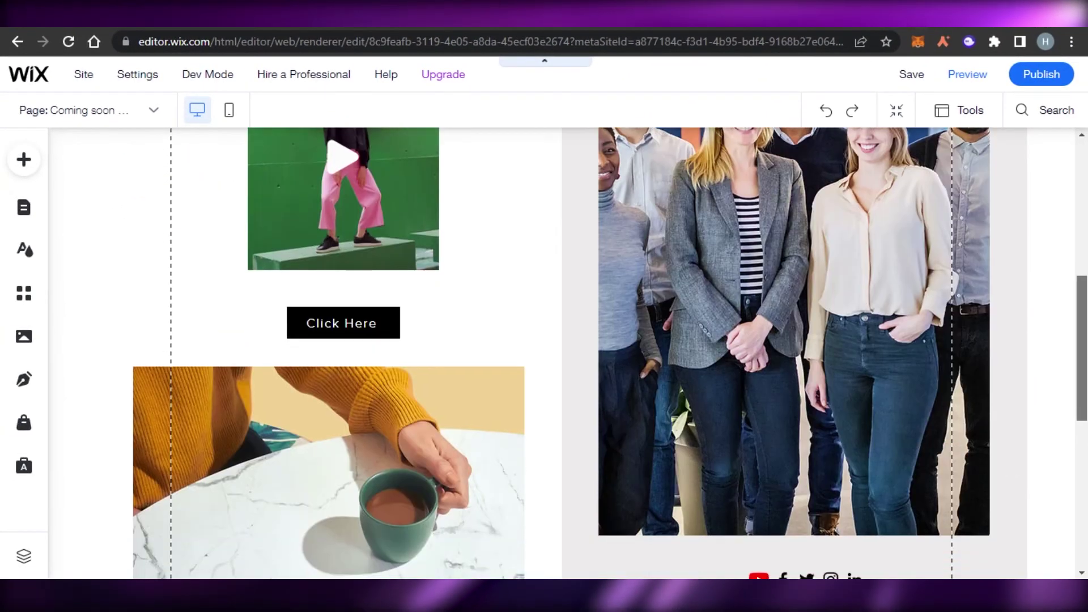
scroll(544, 340, "down", 5)
scroll(544, 340, "up", 8)
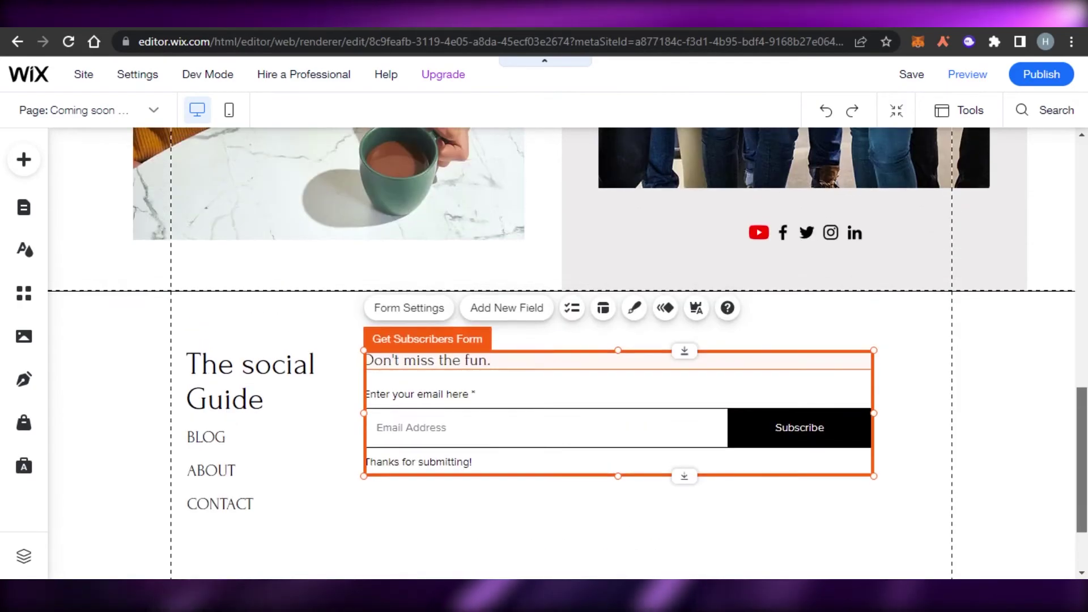
scroll(544, 339, "up", 2)
scroll(544, 340, "down", 5)
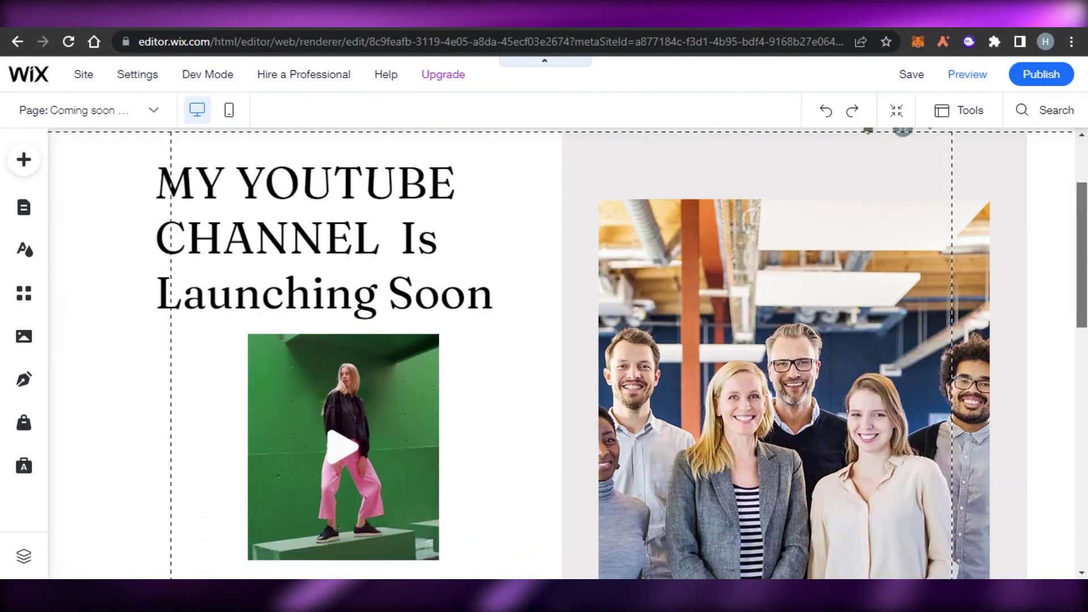
scroll(544, 340, "down", 6)
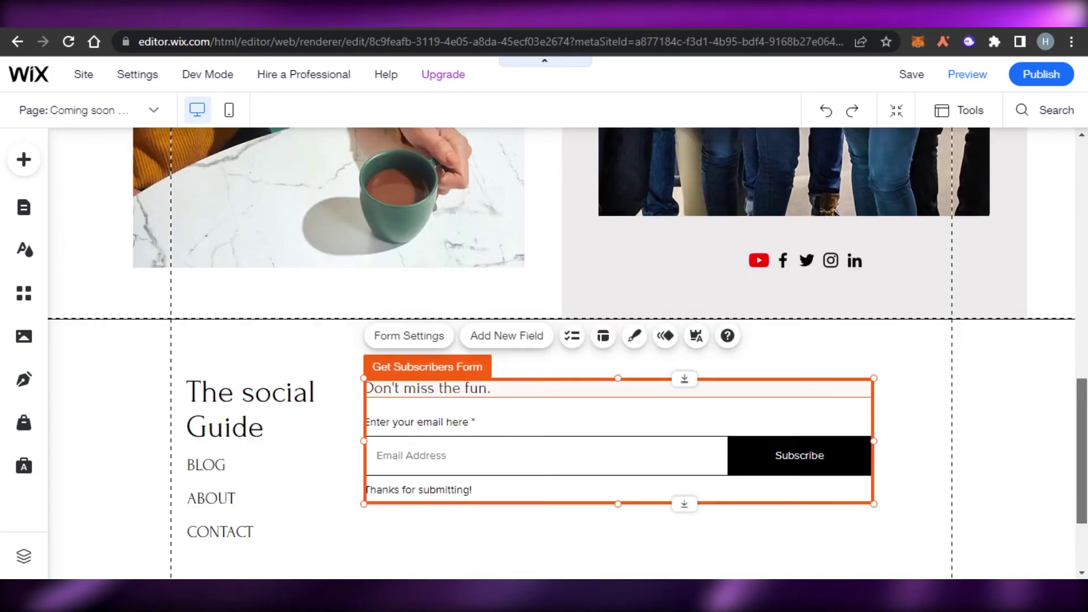
scroll(544, 340, "up", 7)
scroll(899, 258, "up", 4)
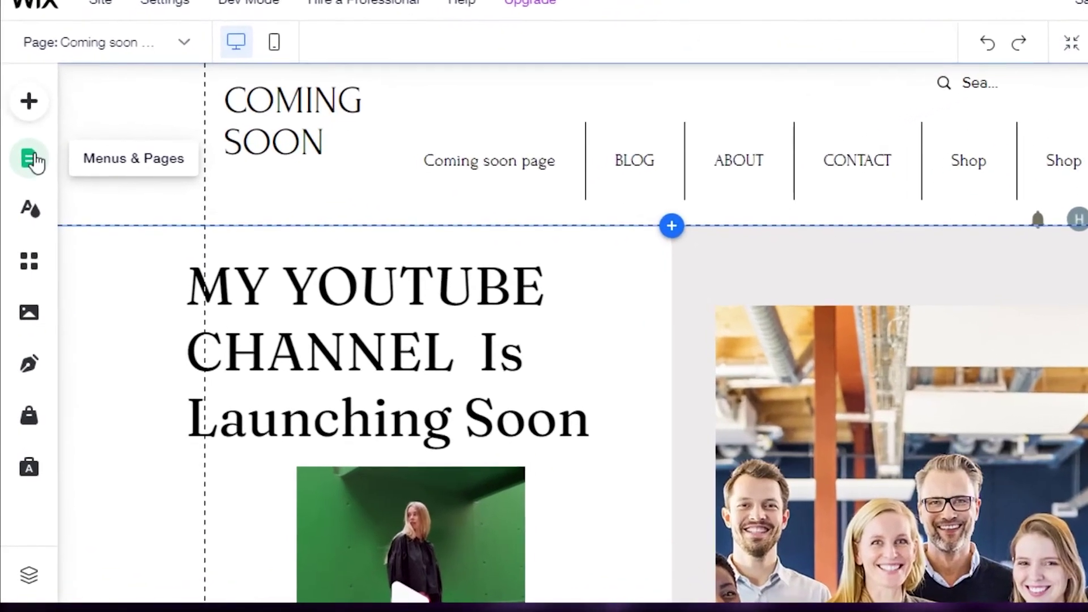
left_click(27, 190)
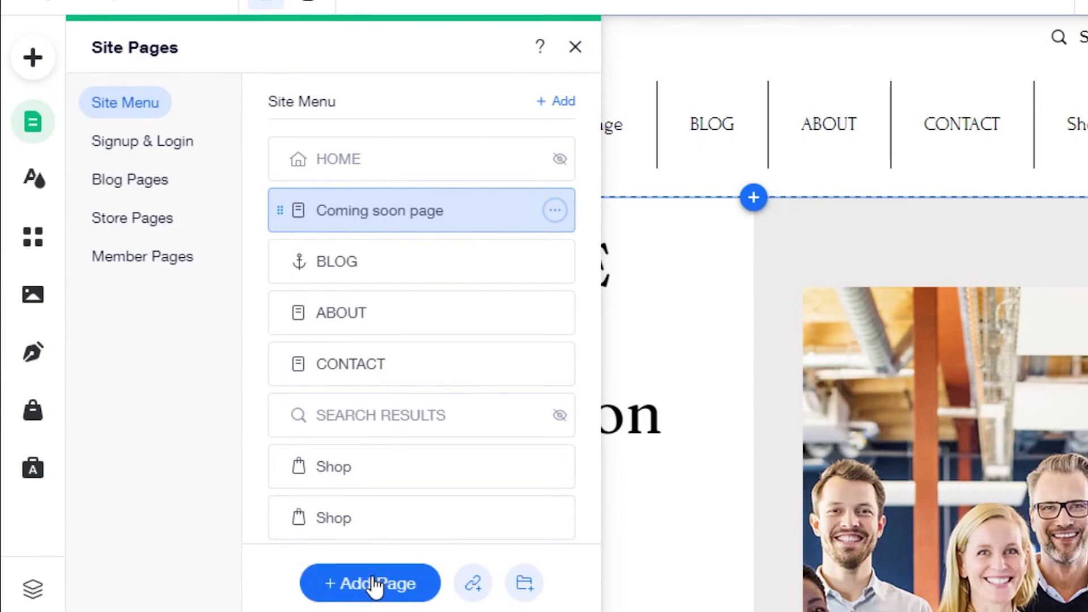
left_click(374, 584)
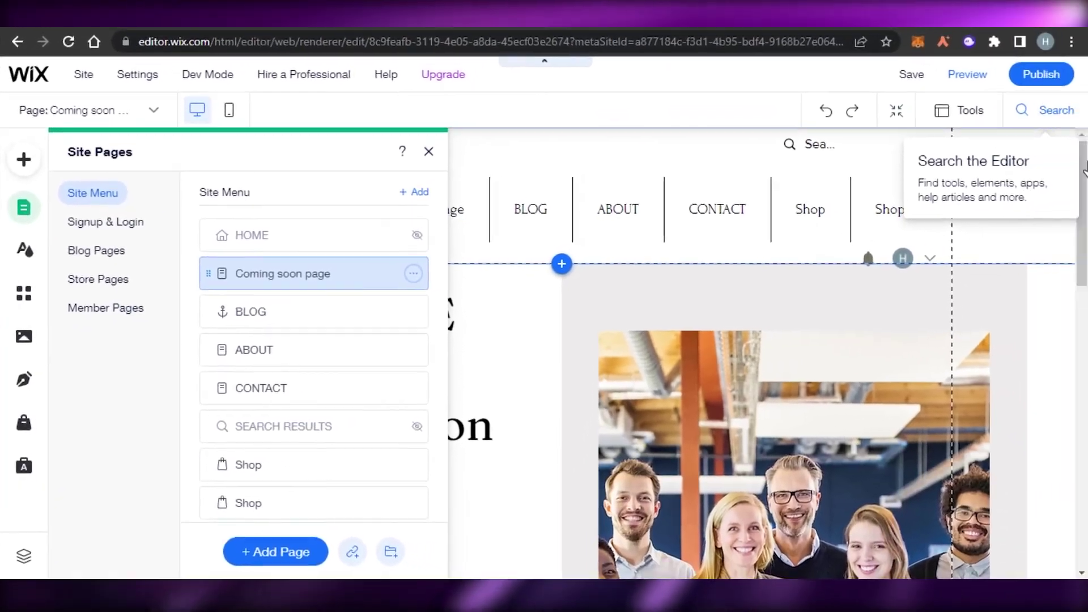
left_click(429, 153)
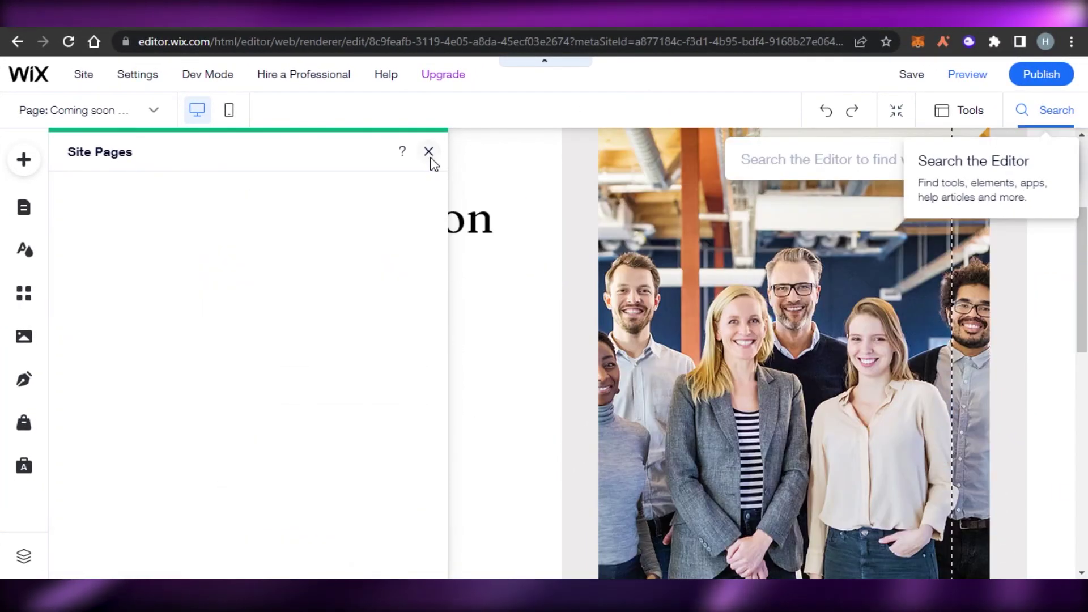